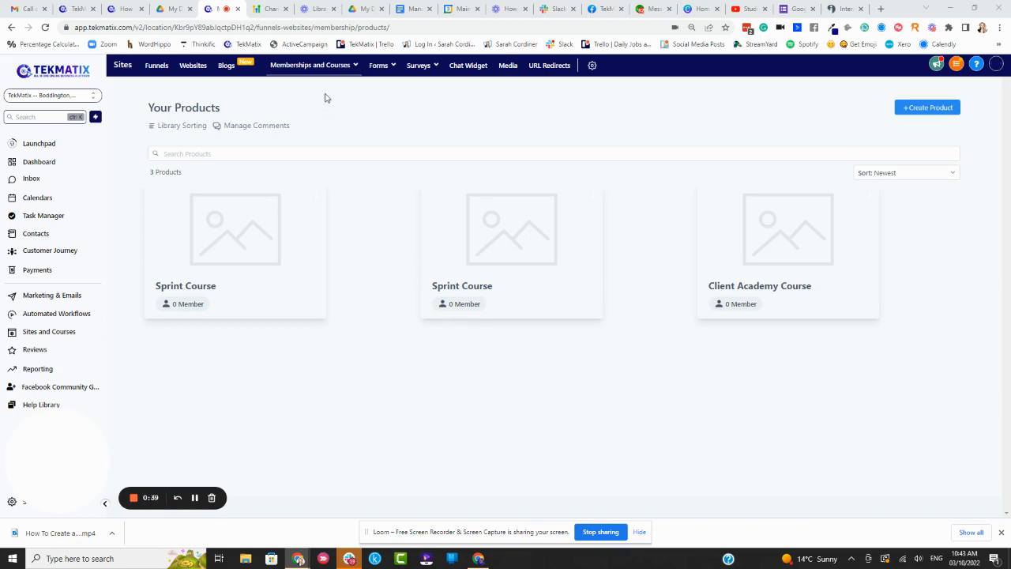
Open the first listed Sprint Course product and add a new category titled "Module 2" to its structure.
{"action": "mouse_move", "coordinate": [314, 70]}
{"action": "left_click", "coordinate": [219, 231]}
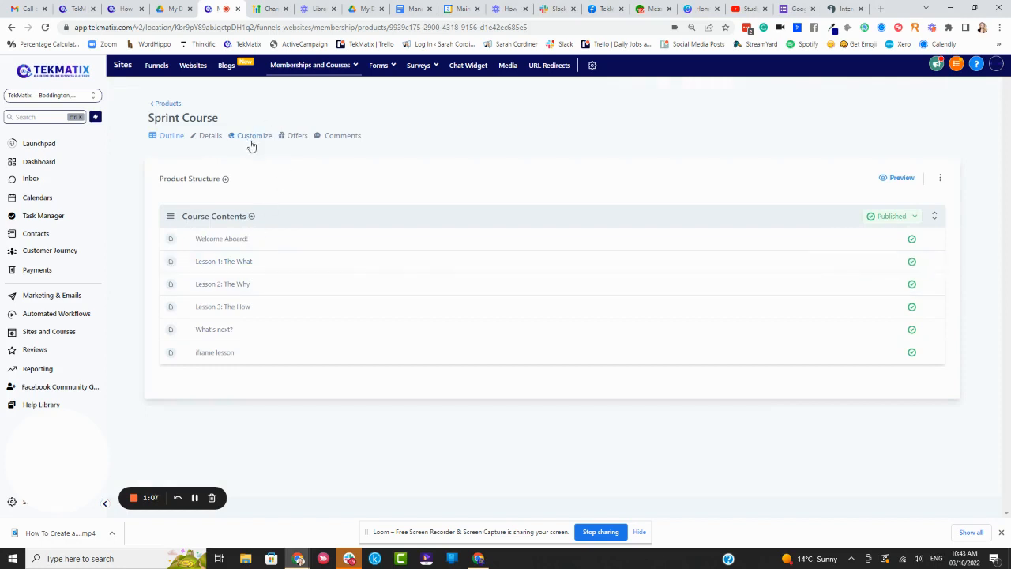
{"action": "left_click", "coordinate": [251, 218]}
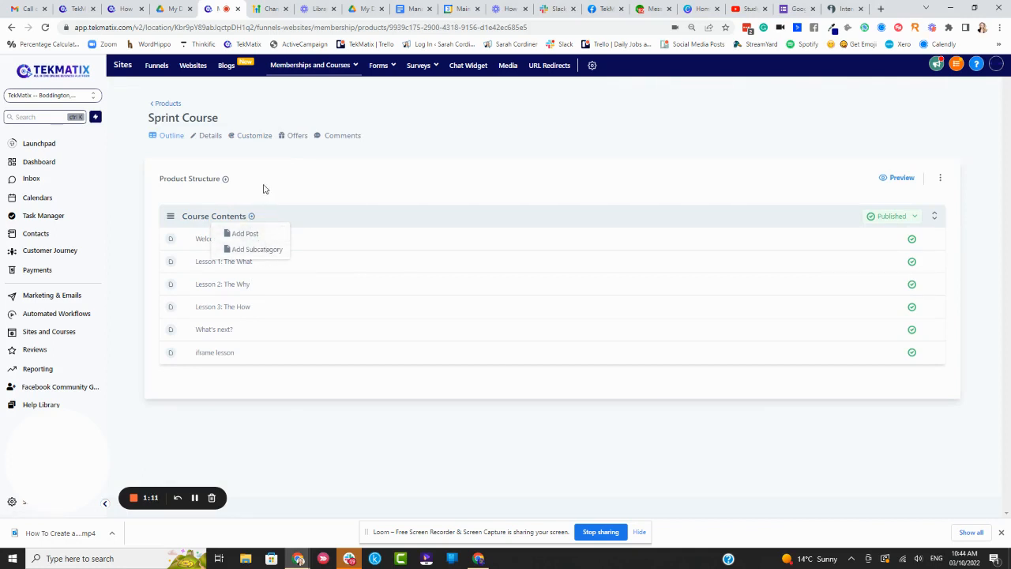
{"action": "mouse_move", "coordinate": [228, 183]}
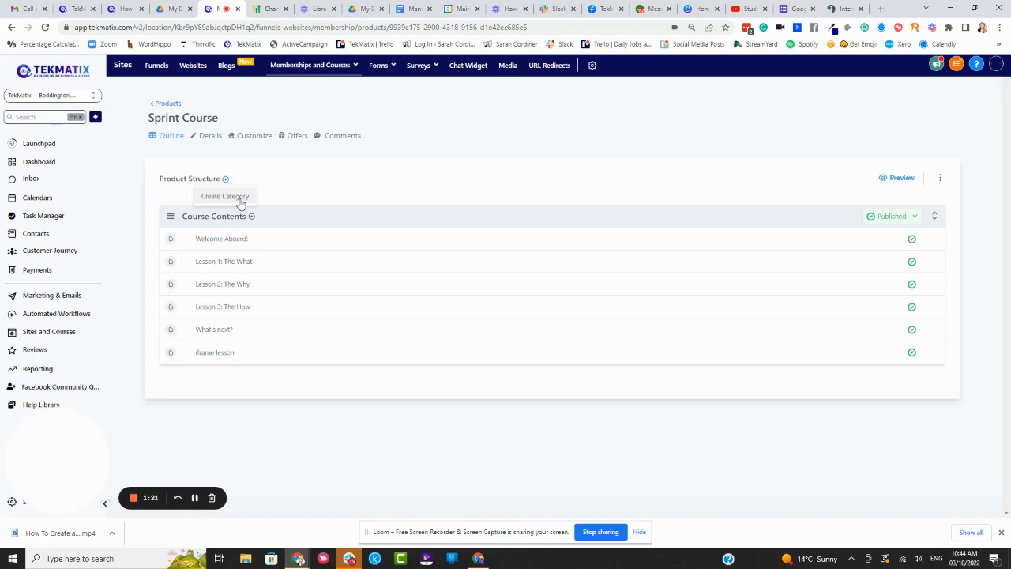
{"action": "mouse_move", "coordinate": [252, 216]}
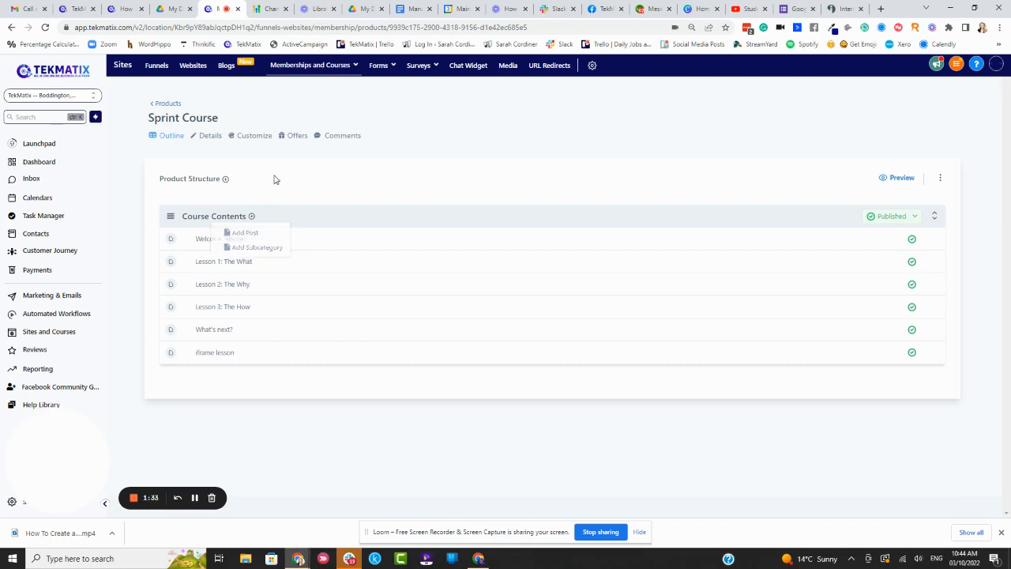
{"action": "left_click", "coordinate": [229, 196]}
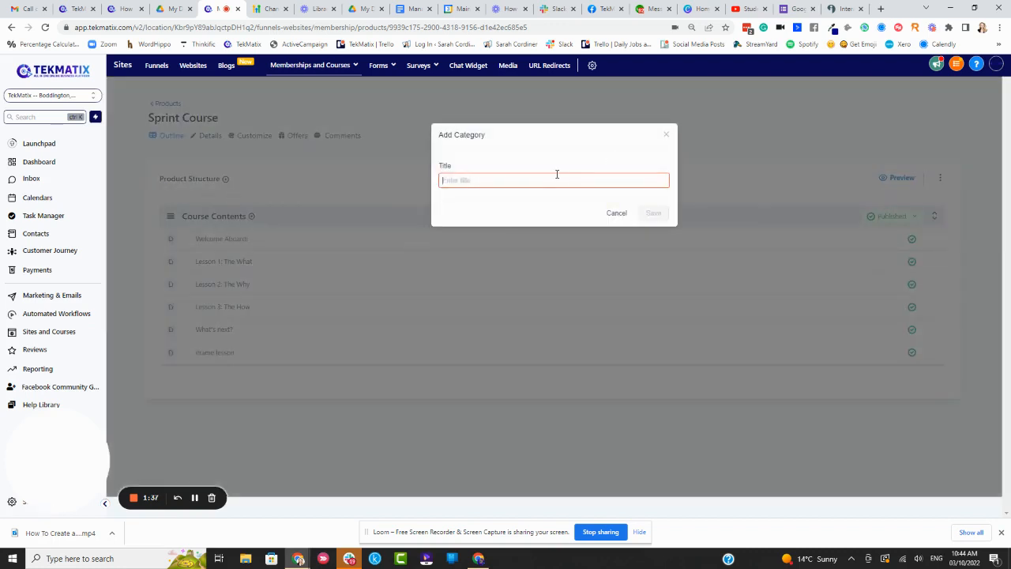
{"action": "type", "text": "Module 2"}
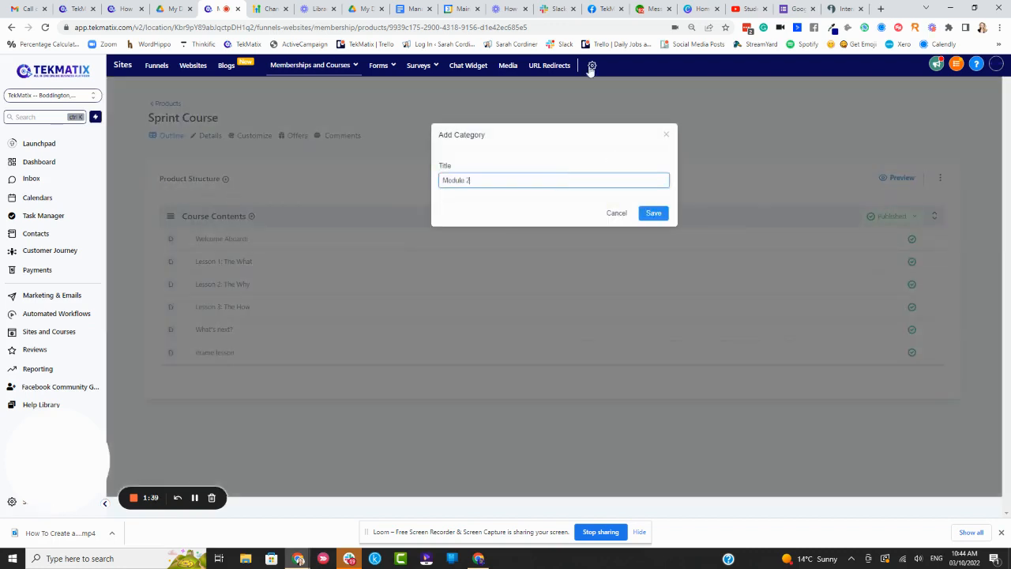
{"action": "left_click", "coordinate": [655, 213]}
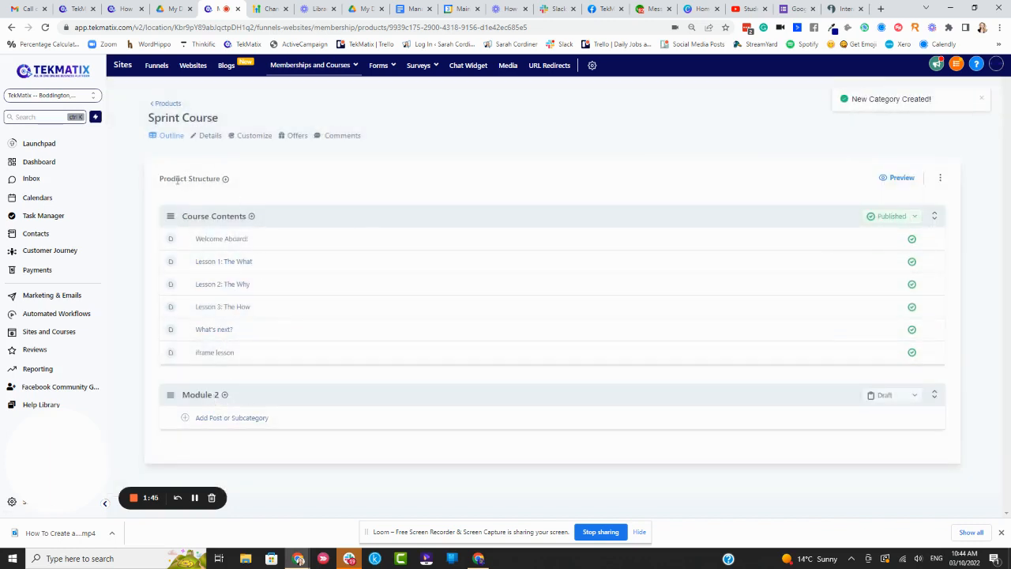
Add a post titled "Embed lesson example" to the Module 2 category and open it for editing.
{"action": "left_click", "coordinate": [226, 412]}
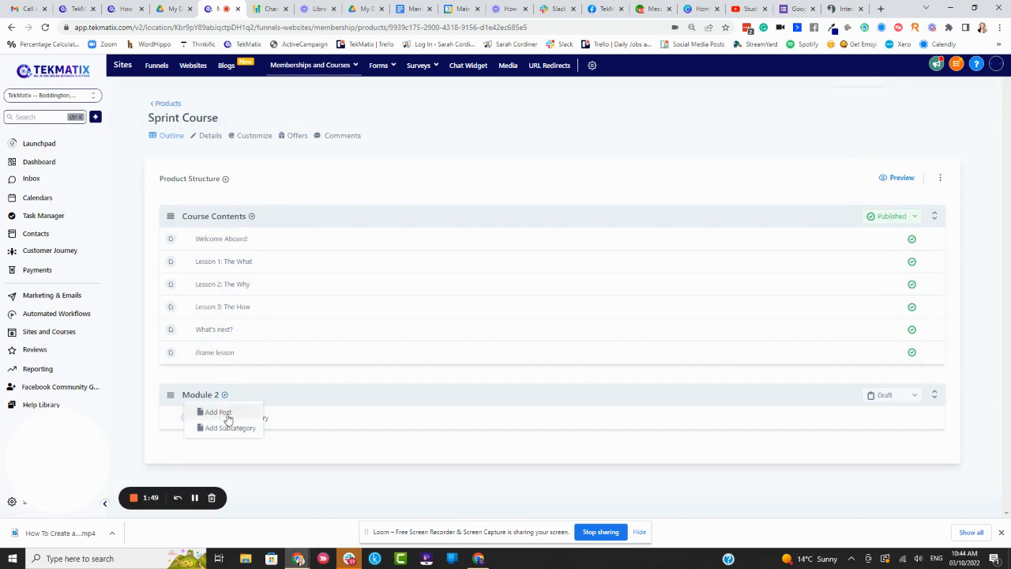
{"action": "left_click", "coordinate": [216, 413]}
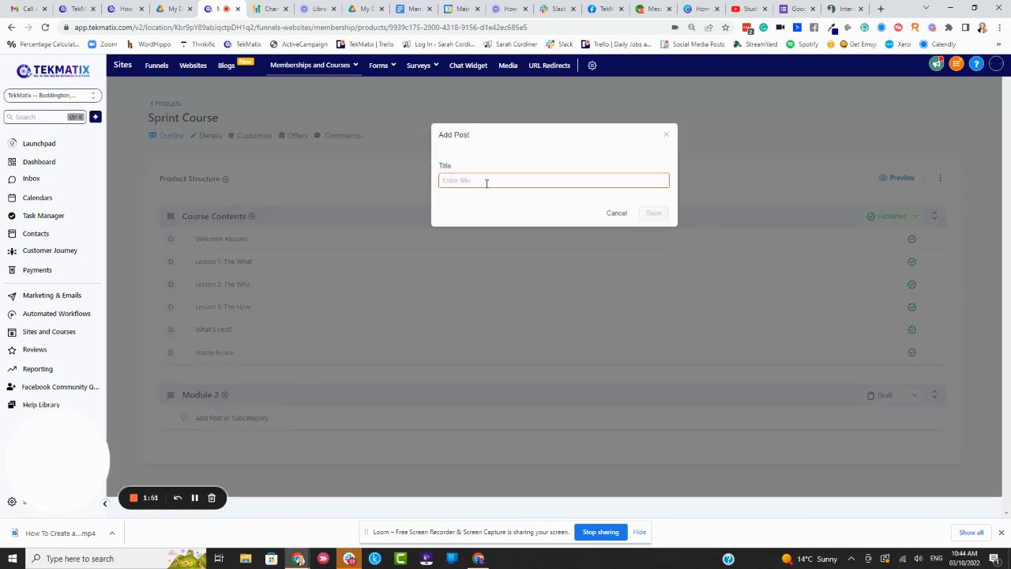
{"action": "type", "text": "Embed lesson example"}
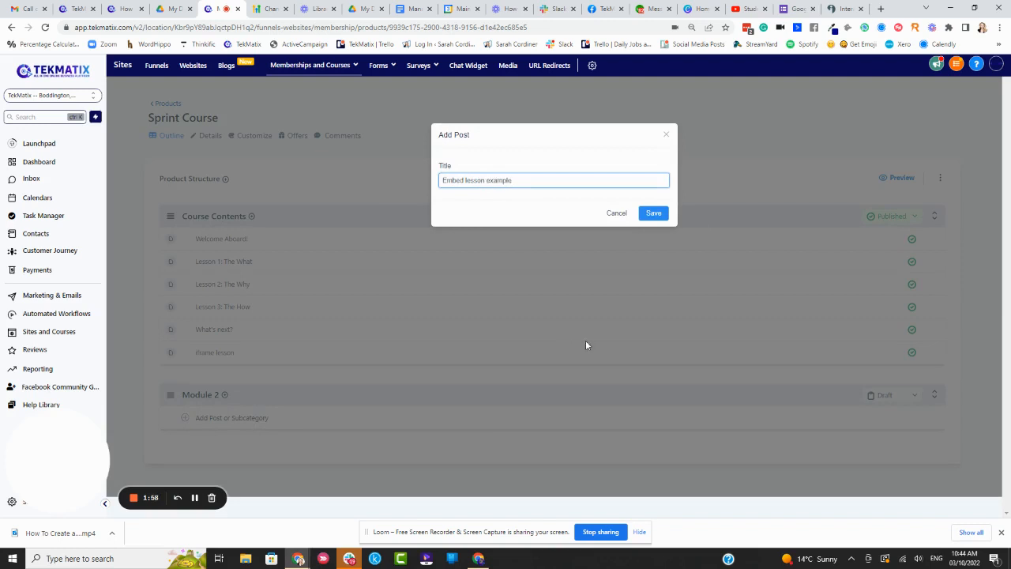
{"action": "left_click", "coordinate": [653, 213]}
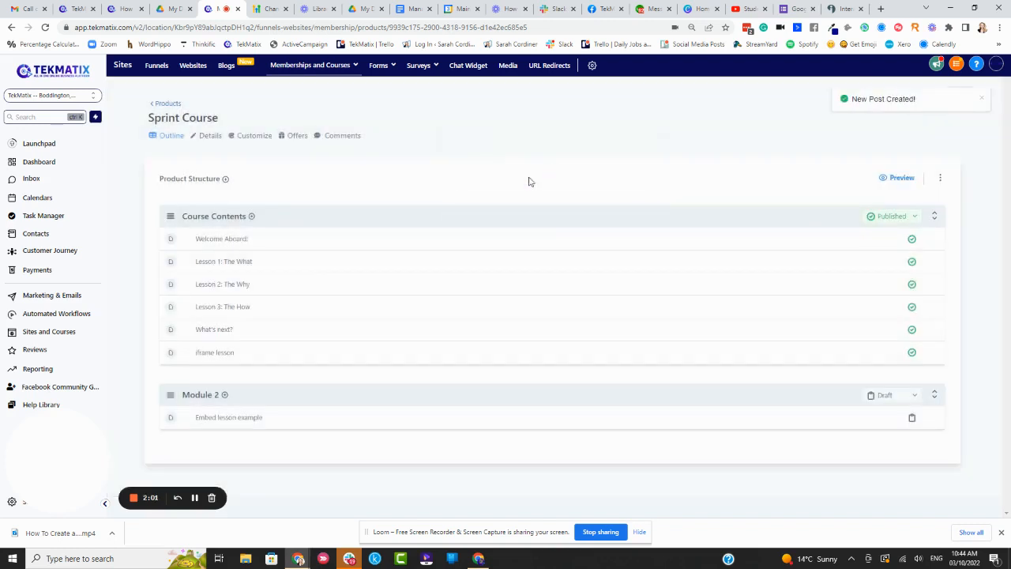
{"action": "left_click", "coordinate": [236, 423]}
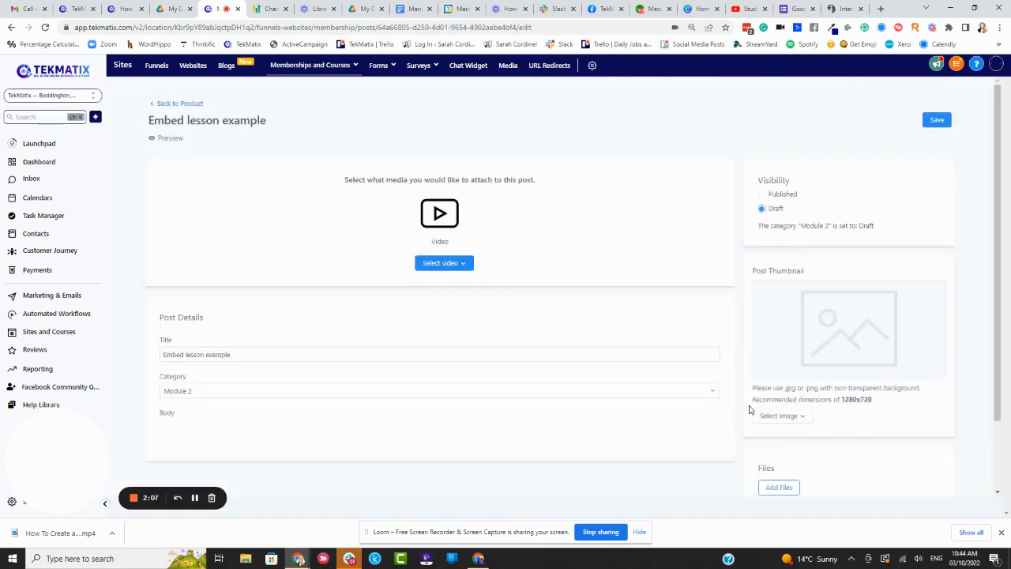
Upload today's downloaded video "How To Create a Store or Academy Page in TekMatix (using Different Domains for Each Store!)" to the post.
{"action": "left_click", "coordinate": [451, 265]}
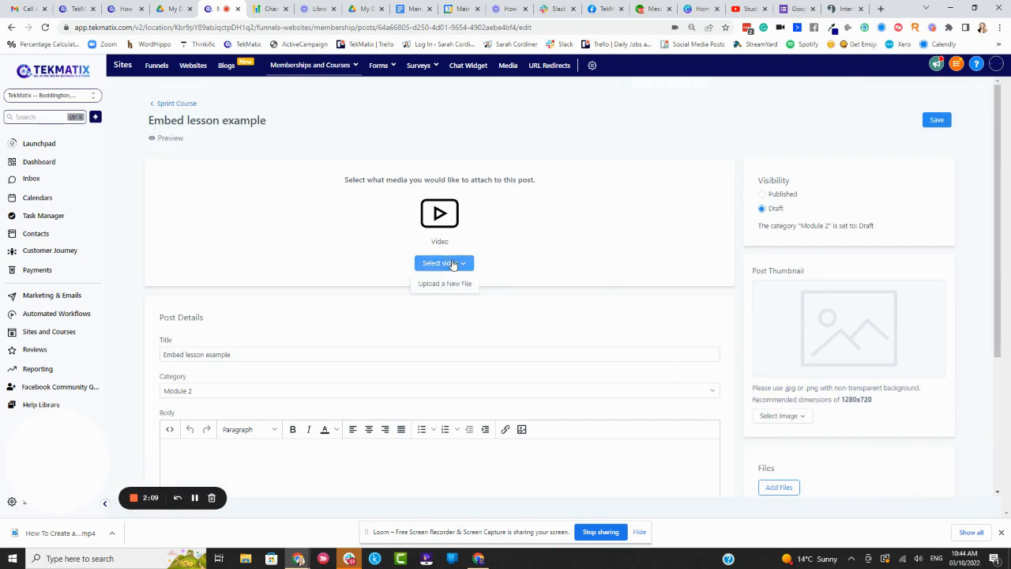
{"action": "left_click", "coordinate": [445, 284]}
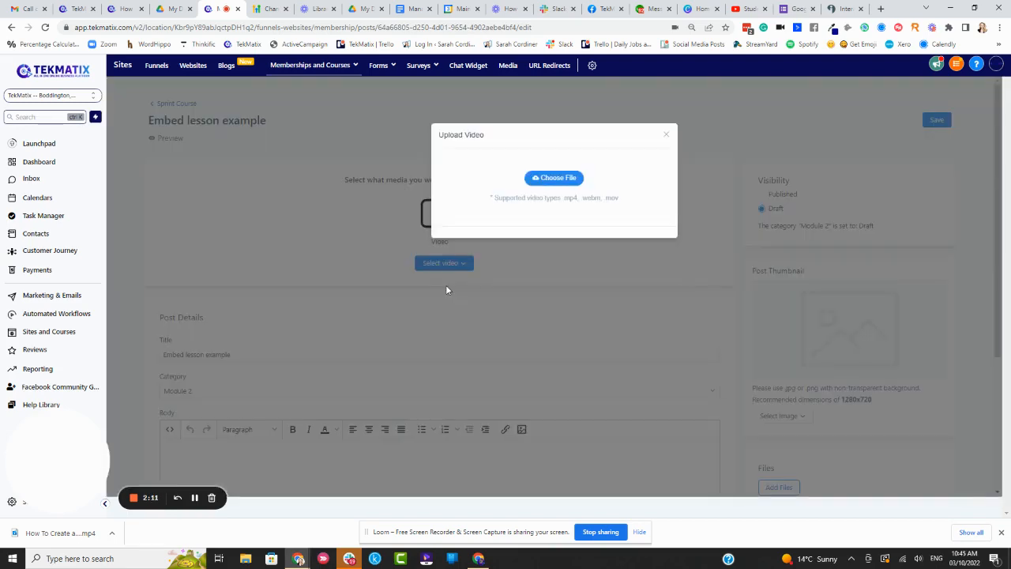
{"action": "left_click", "coordinate": [552, 180]}
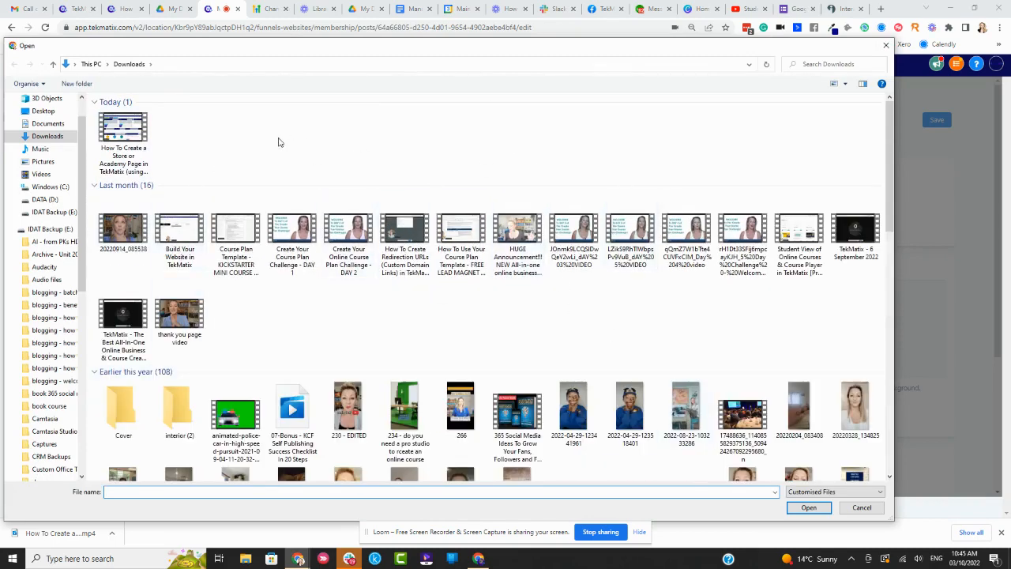
{"action": "left_click", "coordinate": [135, 136]}
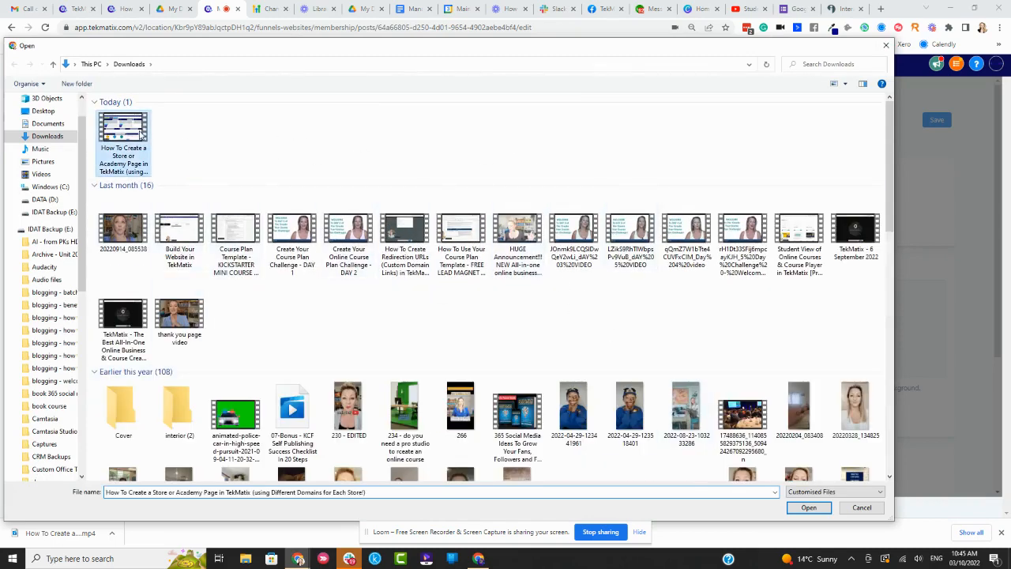
{"action": "left_click", "coordinate": [806, 509]}
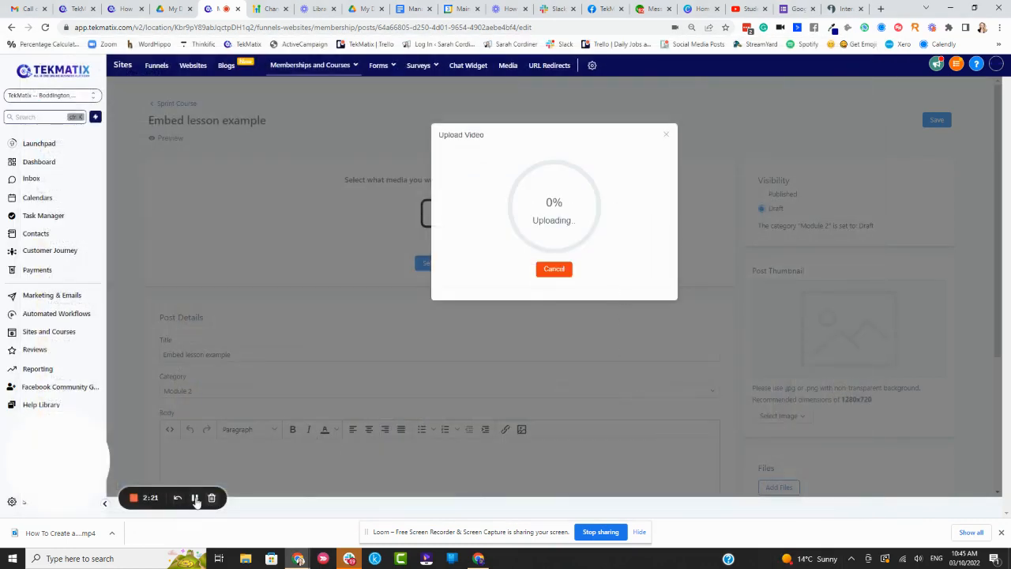
{"action": "left_click", "coordinate": [195, 500]}
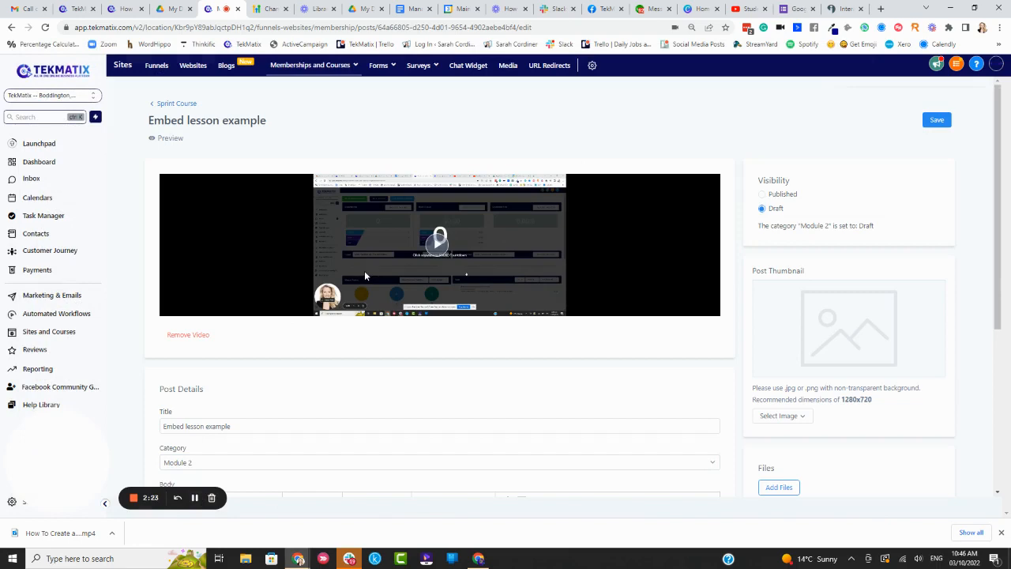
Set the post's visibility to Published, save it and preview its lesson page.
{"action": "scroll", "coordinate": [474, 235], "scroll_direction": "down", "scroll_amount": 4}
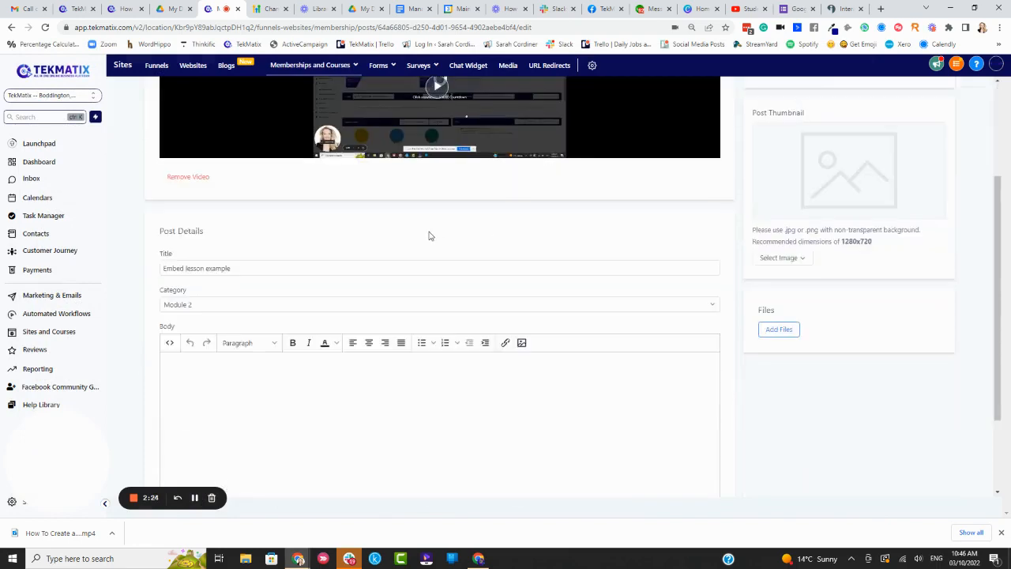
{"action": "scroll", "coordinate": [318, 334], "scroll_direction": "up", "scroll_amount": 3}
{"action": "scroll", "coordinate": [318, 334], "scroll_direction": "up", "scroll_amount": 1}
{"action": "scroll", "coordinate": [542, 345], "scroll_direction": "down", "scroll_amount": 1}
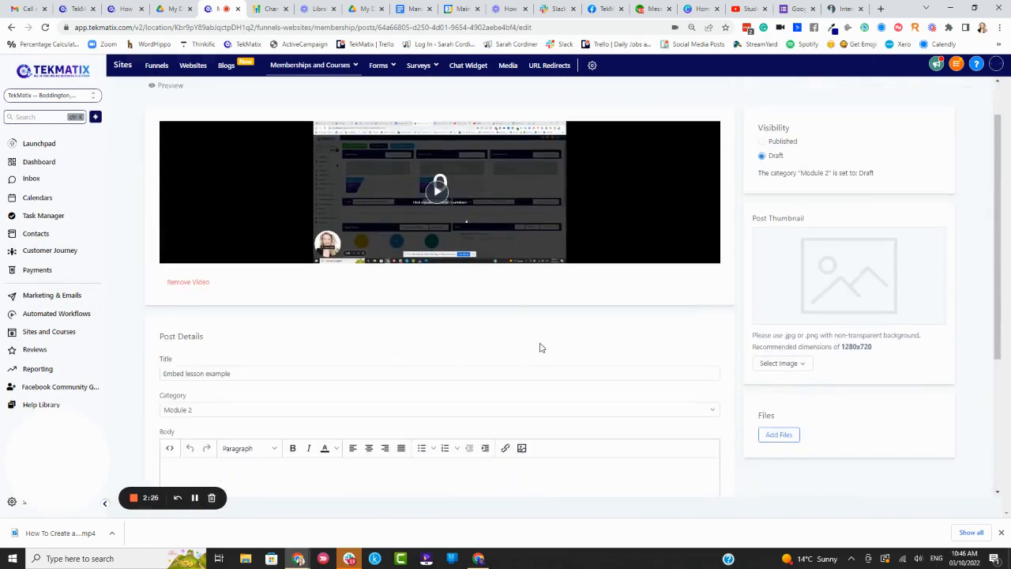
{"action": "scroll", "coordinate": [516, 319], "scroll_direction": "up", "scroll_amount": 1}
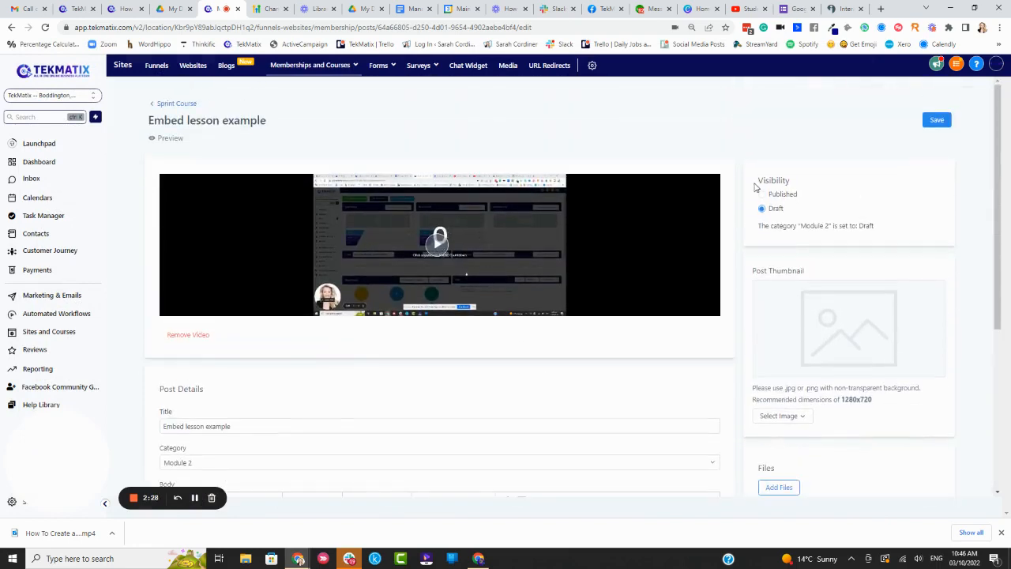
{"action": "left_click", "coordinate": [940, 120]}
{"action": "left_click", "coordinate": [764, 195]}
{"action": "left_click", "coordinate": [981, 96]}
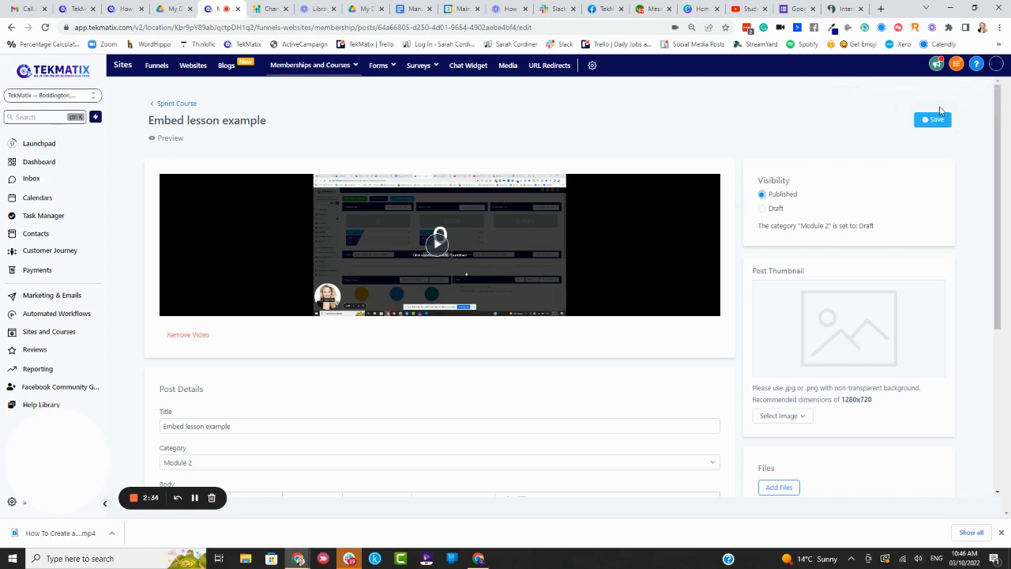
{"action": "left_click", "coordinate": [934, 119]}
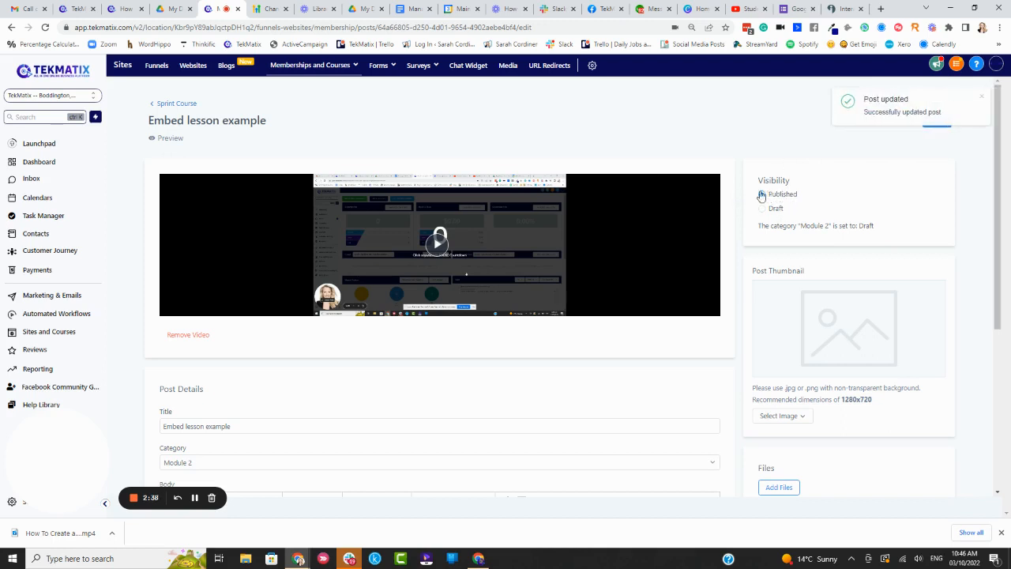
{"action": "left_click", "coordinate": [168, 139]}
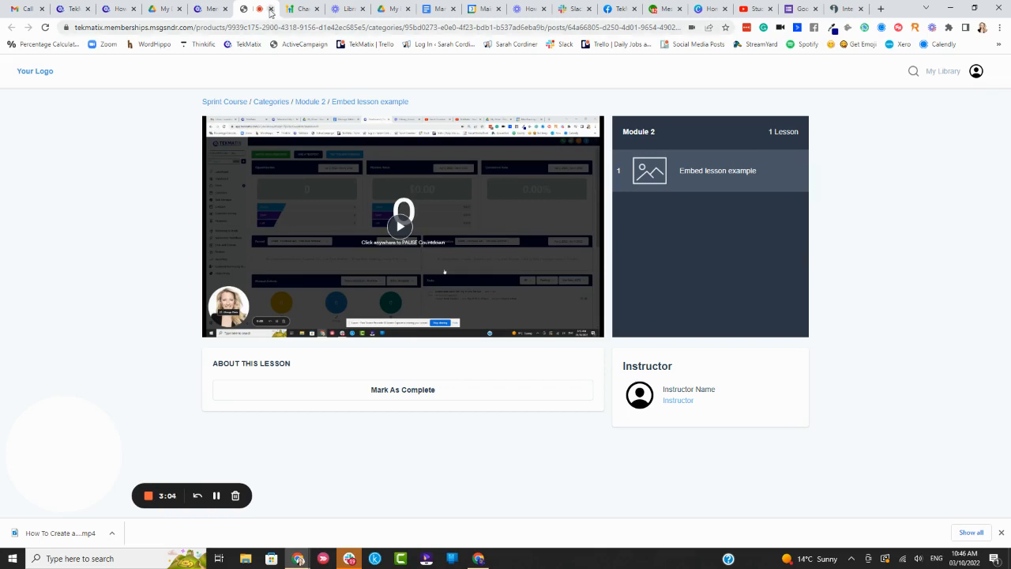
{"action": "left_click", "coordinate": [271, 9]}
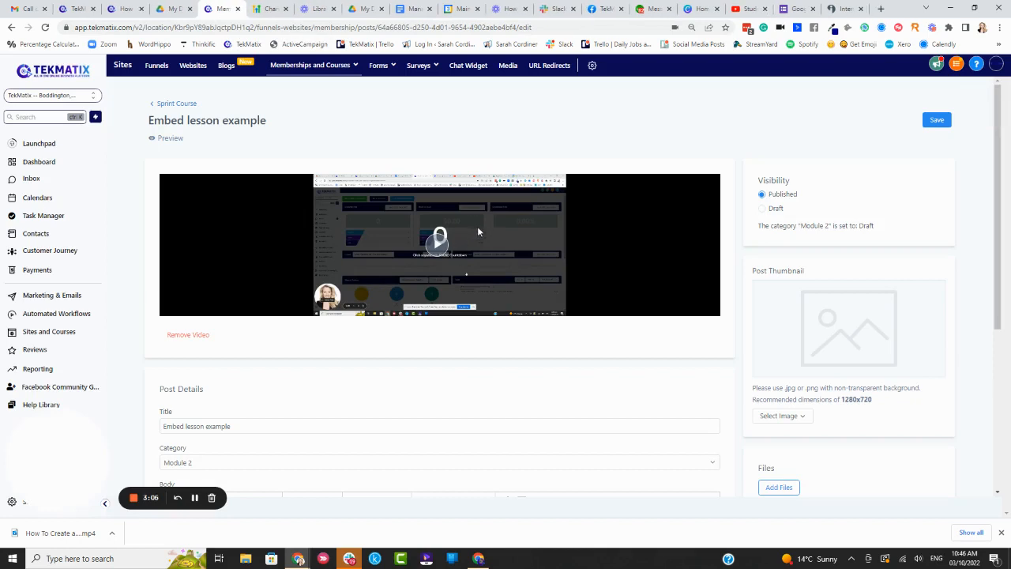
Remove the attached video from the "Embed lesson example" post.
{"action": "left_click", "coordinate": [201, 336]}
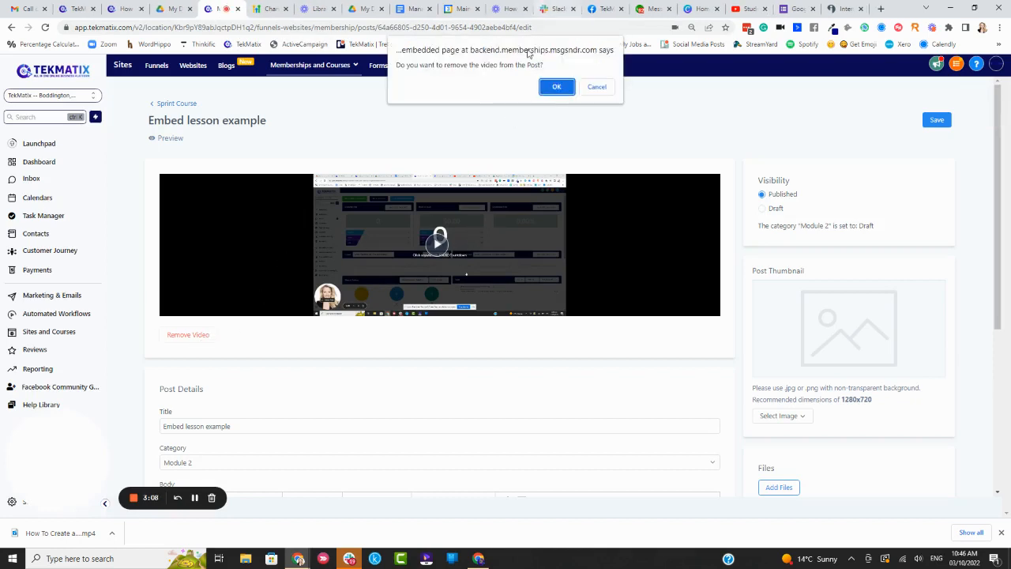
{"action": "left_click", "coordinate": [556, 86]}
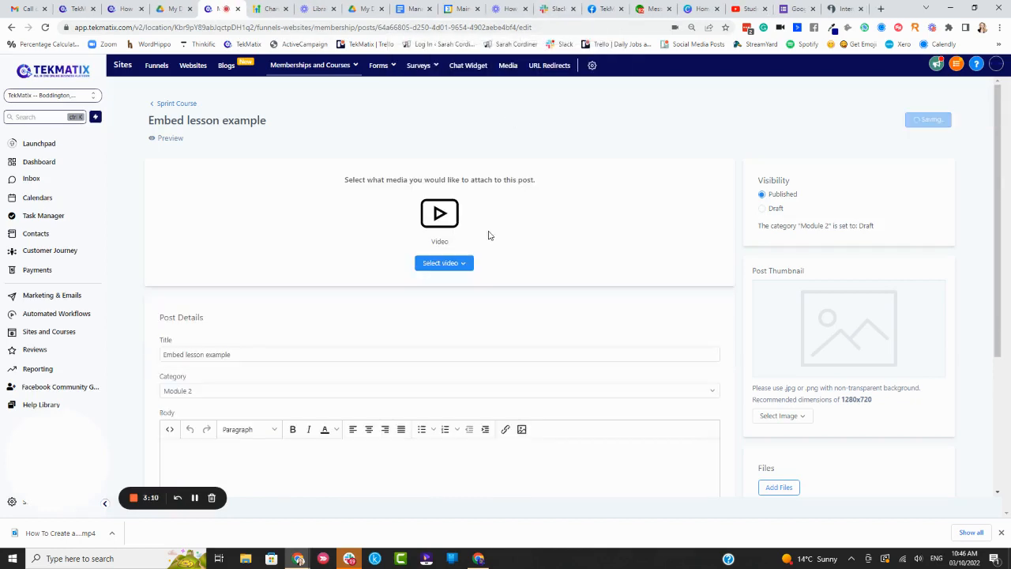
{"action": "scroll", "coordinate": [584, 245], "scroll_direction": "down", "scroll_amount": 4}
{"action": "scroll", "coordinate": [397, 307], "scroll_direction": "up", "scroll_amount": 4}
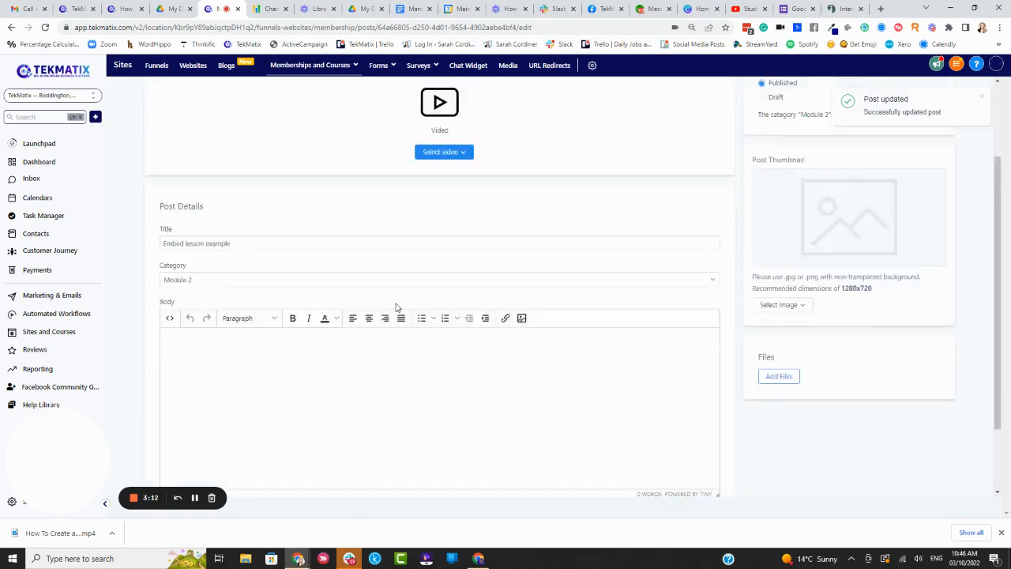
{"action": "scroll", "coordinate": [455, 247], "scroll_direction": "down", "scroll_amount": 2}
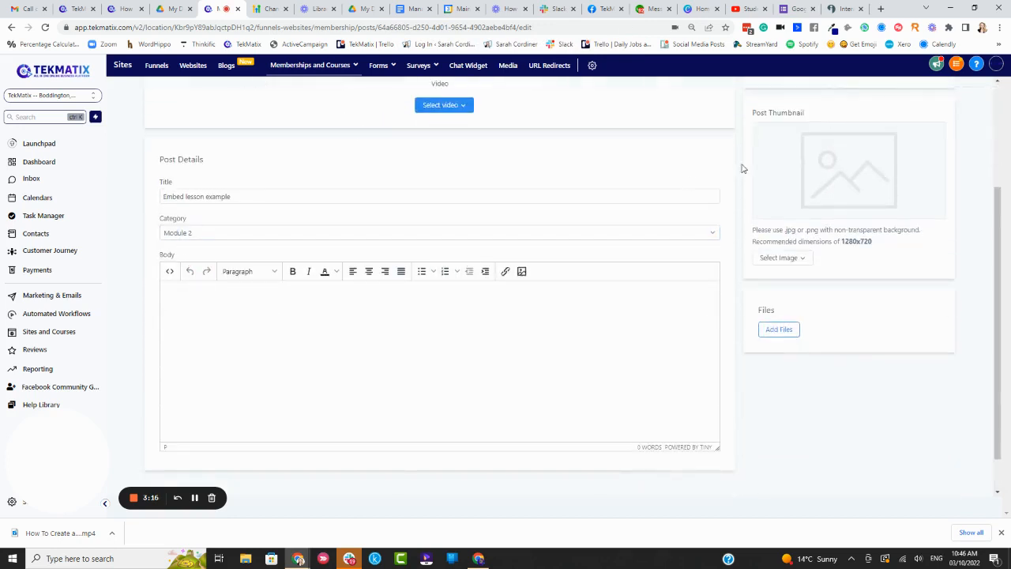
Switch to Google Forms and open the recent form "What's Your Biggest Question About Creating An Online Course Right Now?".
{"action": "left_click", "coordinate": [798, 8]}
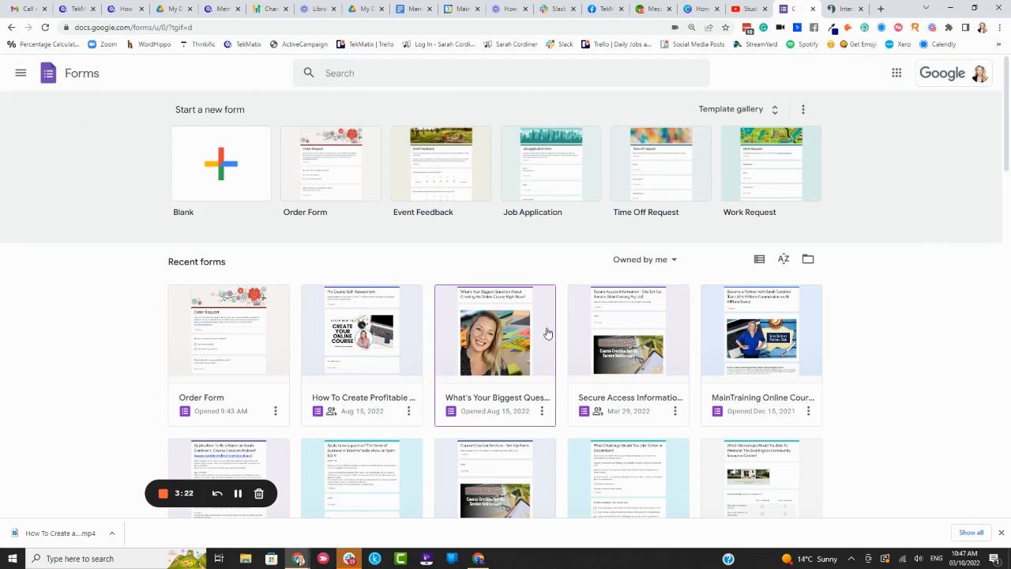
{"action": "scroll", "coordinate": [908, 261], "scroll_direction": "down", "scroll_amount": 1}
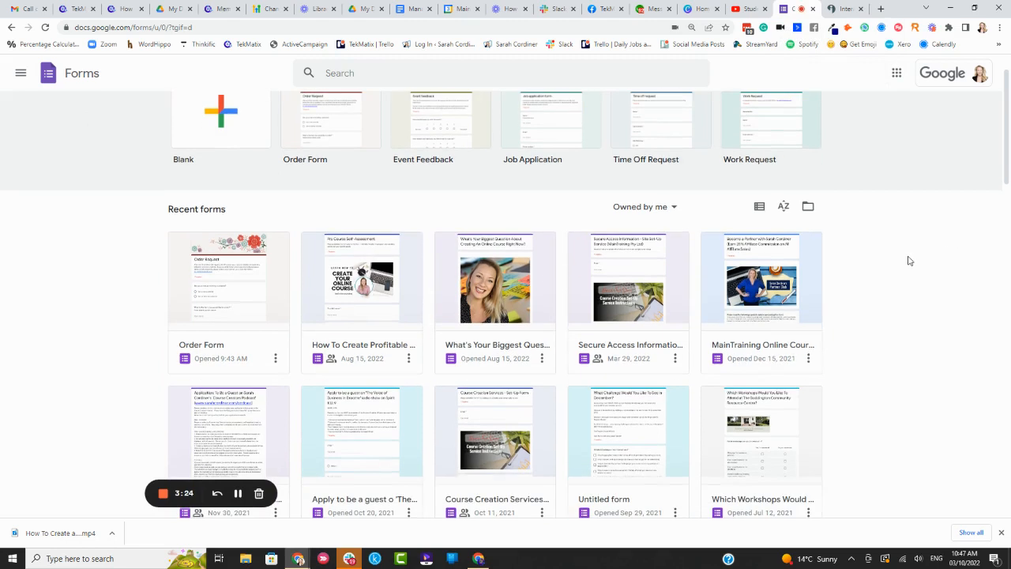
{"action": "left_click", "coordinate": [511, 297]}
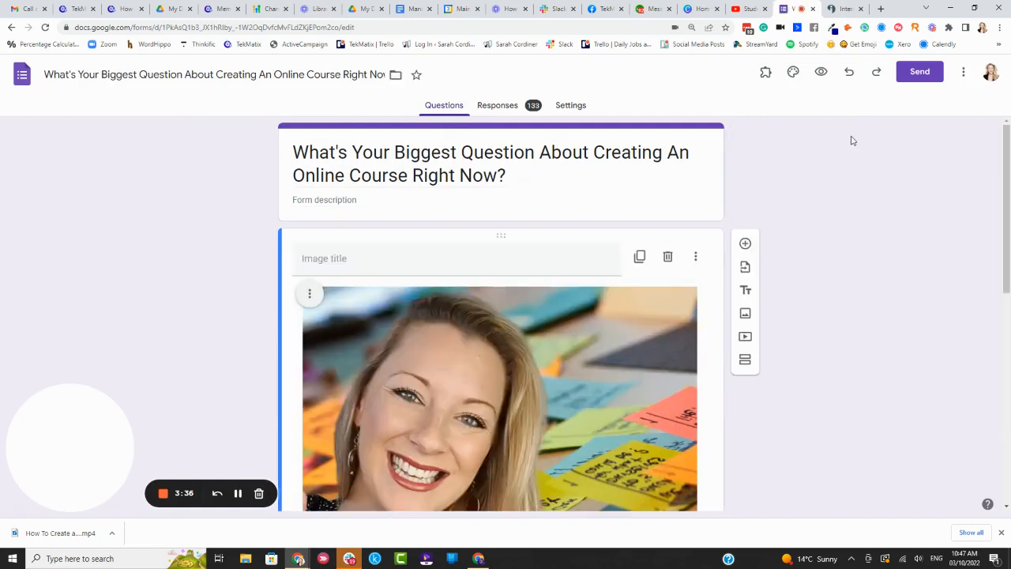
Show the Google Form's iframe embed code in its send options and copy it.
{"action": "left_click", "coordinate": [920, 72]}
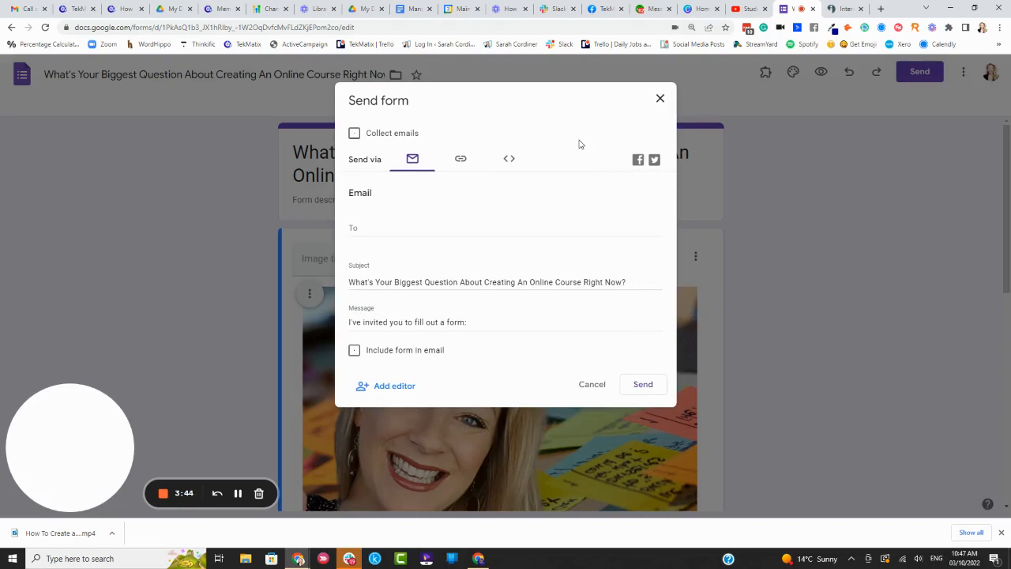
{"action": "left_click", "coordinate": [509, 160]}
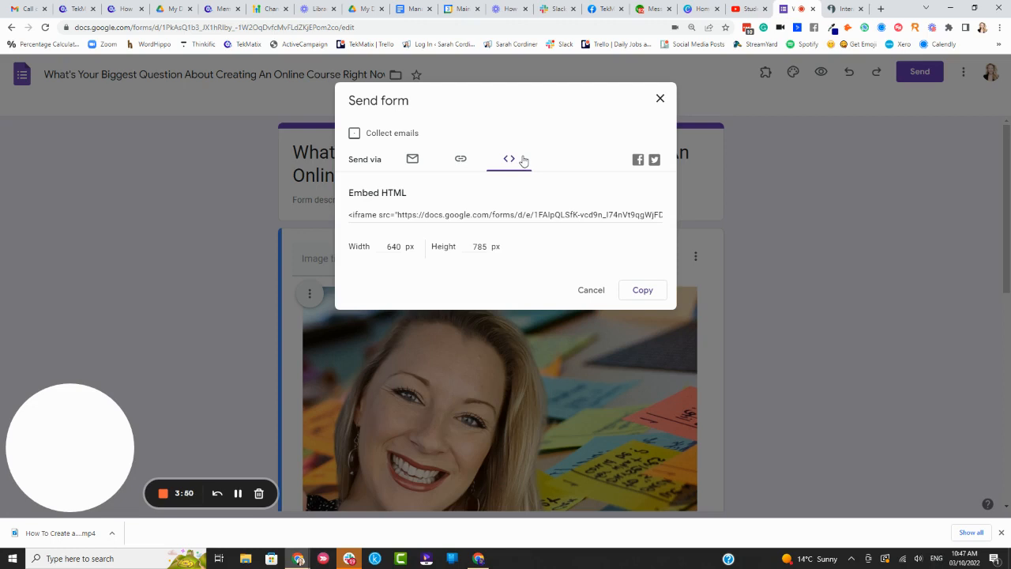
{"action": "left_click", "coordinate": [505, 214]}
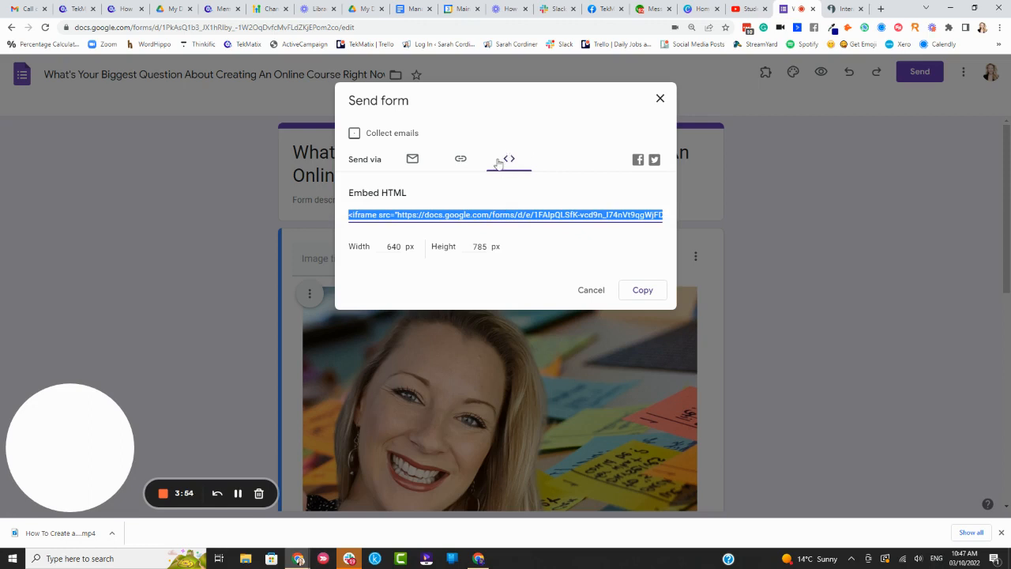
{"action": "double_click", "coordinate": [399, 193]}
{"action": "left_click", "coordinate": [512, 218]}
Switch back to the TekMatix post editor and insert the Google Form's iframe code into the post body's source code.
{"action": "left_click", "coordinate": [220, 9]}
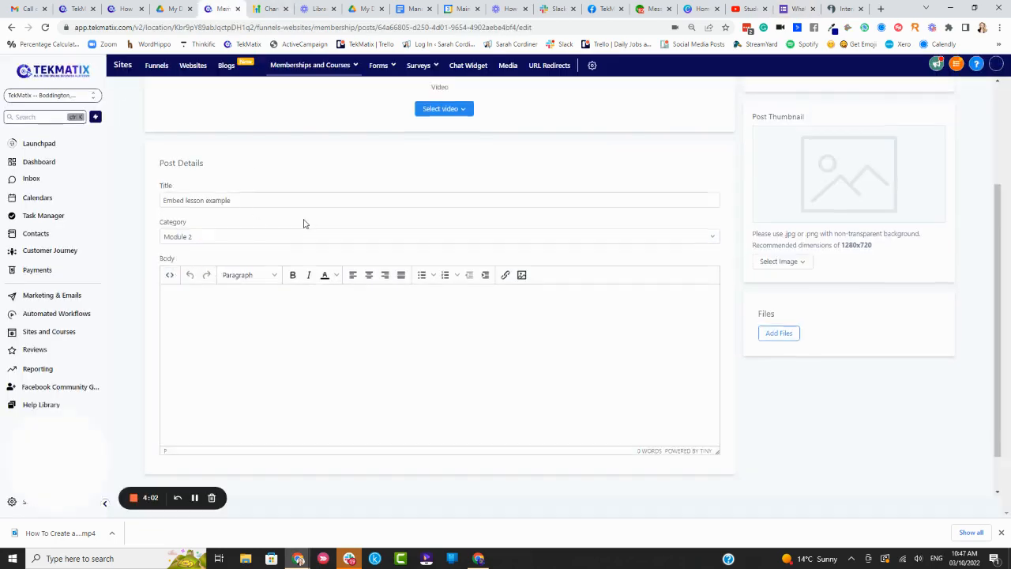
{"action": "scroll", "coordinate": [302, 221], "scroll_direction": "up", "scroll_amount": 2}
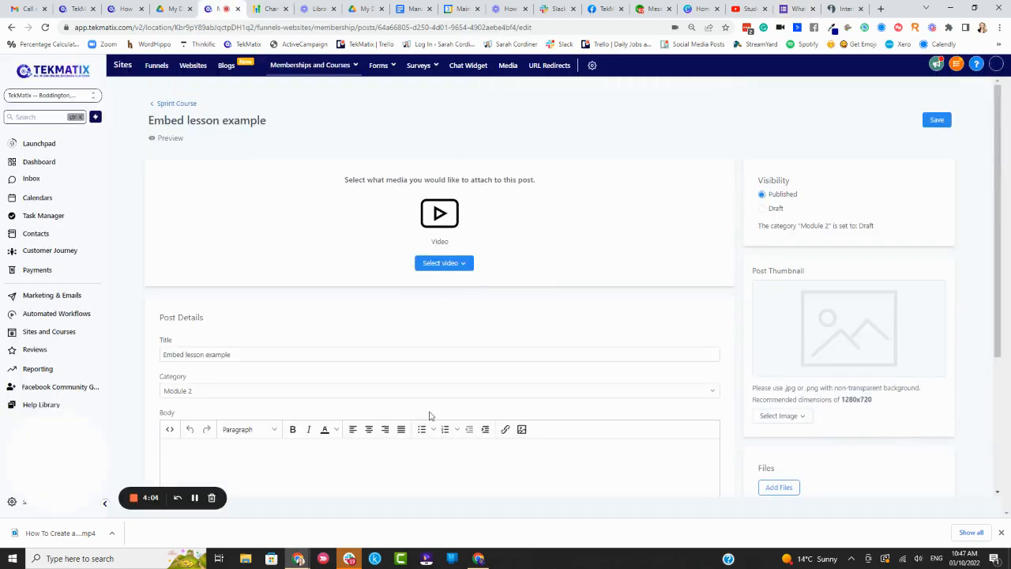
{"action": "scroll", "coordinate": [435, 180], "scroll_direction": "down", "scroll_amount": 2}
{"action": "scroll", "coordinate": [418, 183], "scroll_direction": "down", "scroll_amount": 2}
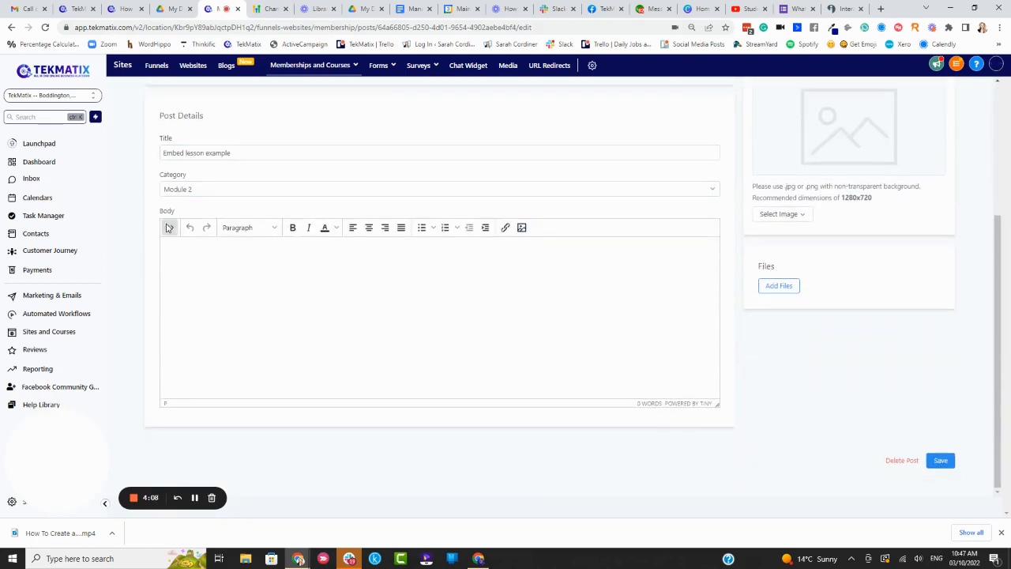
{"action": "left_click", "coordinate": [169, 229]}
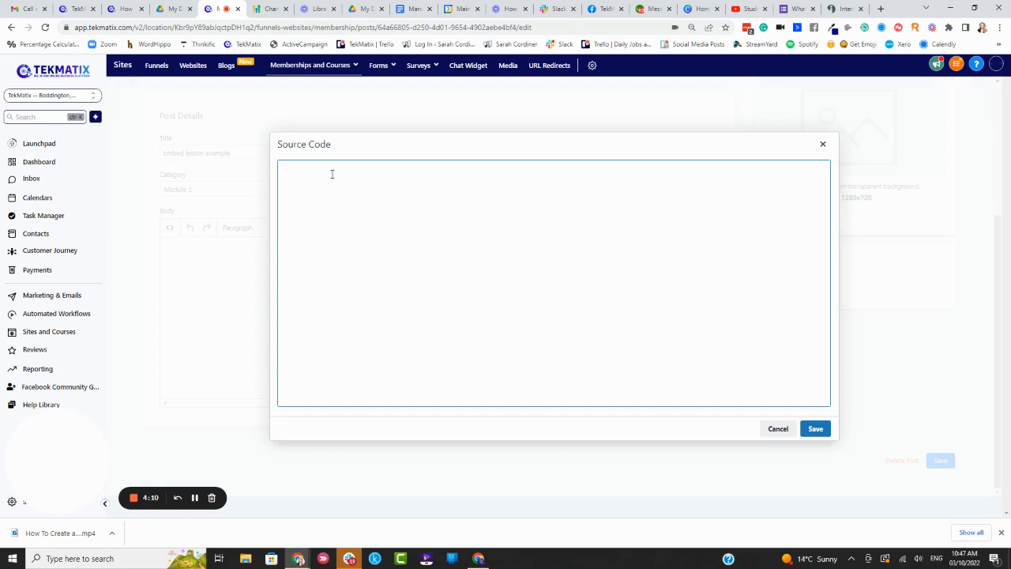
{"action": "type", "text": "<iframe src=\"https://docs.google.com/forms/d/e/1FAIpQLSfK-vcd9n_l74nVt9qgWjFDIJAIPB1zFm5MafFVVCk4yUyV9A/viewform?embedded=true\" width=\"640\" height=\"785\" frameborder=\"0\" marginheight=\"0\" marginwidth=\"0\">Loading…</iframe>"}
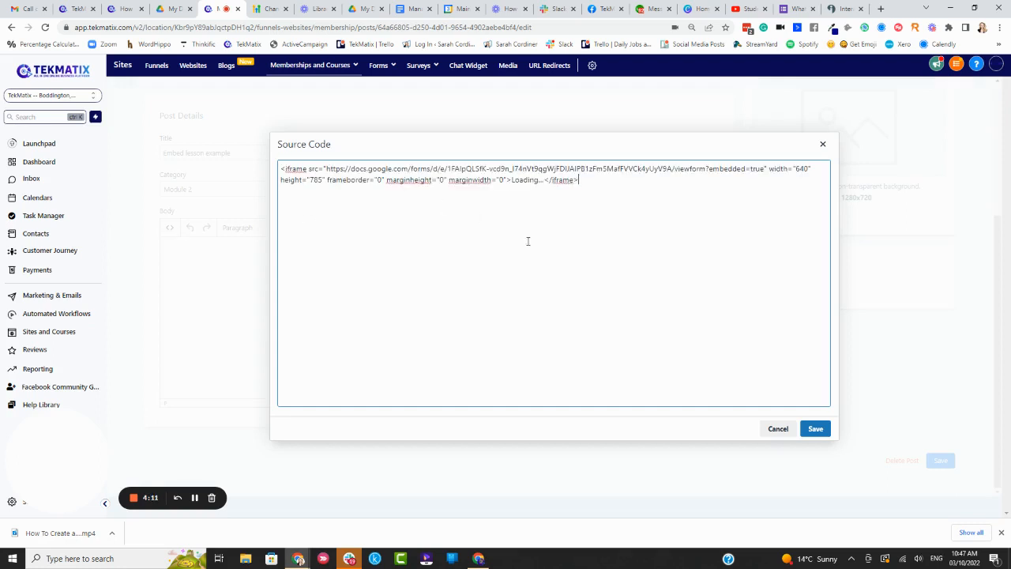
{"action": "left_click", "coordinate": [815, 428]}
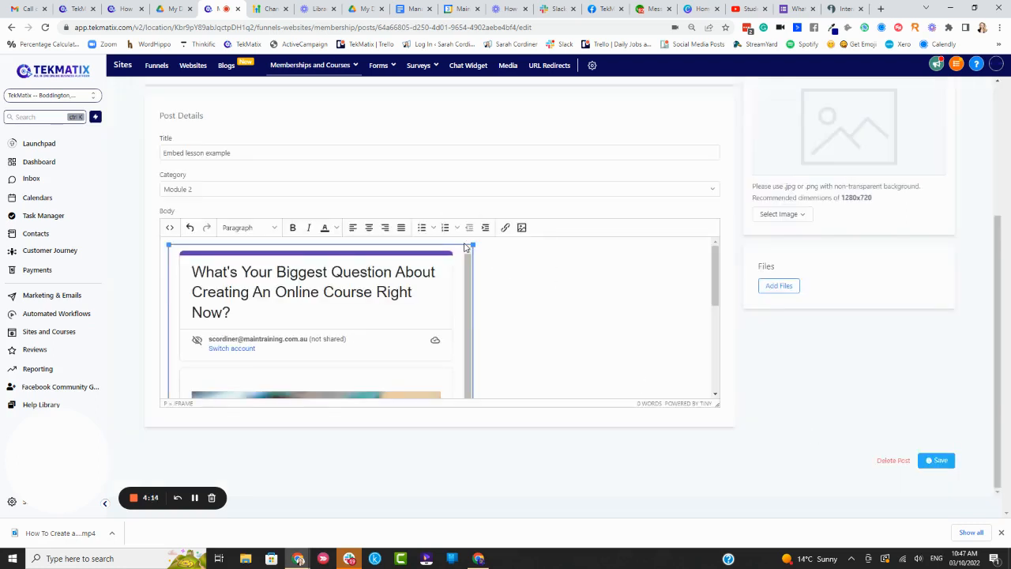
{"action": "scroll", "coordinate": [464, 273], "scroll_direction": "down", "scroll_amount": 3}
{"action": "scroll", "coordinate": [464, 284], "scroll_direction": "up", "scroll_amount": 3}
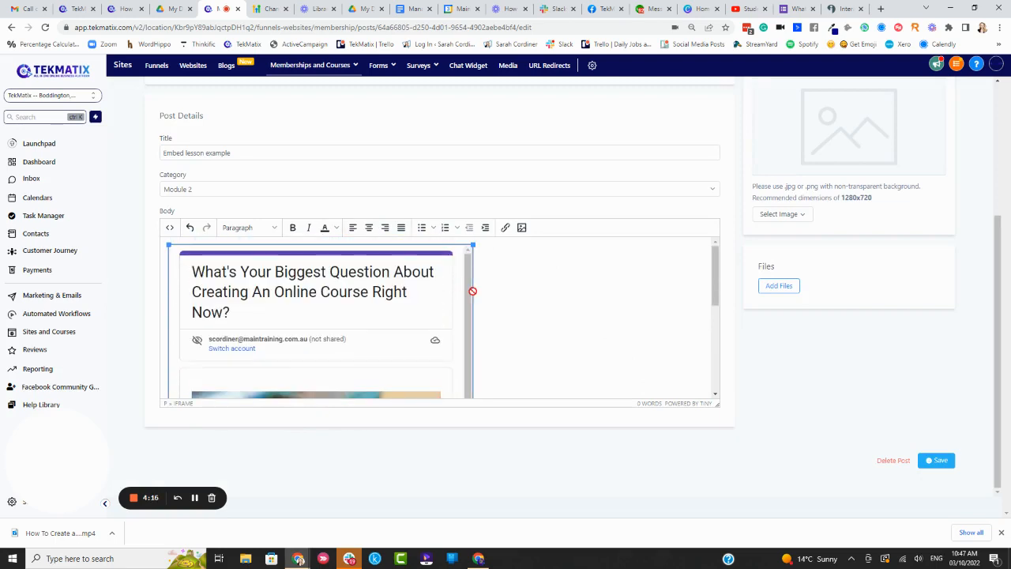
Save the "Embed lesson example" post, reload the editor page and preview the lesson.
{"action": "left_click", "coordinate": [944, 460]}
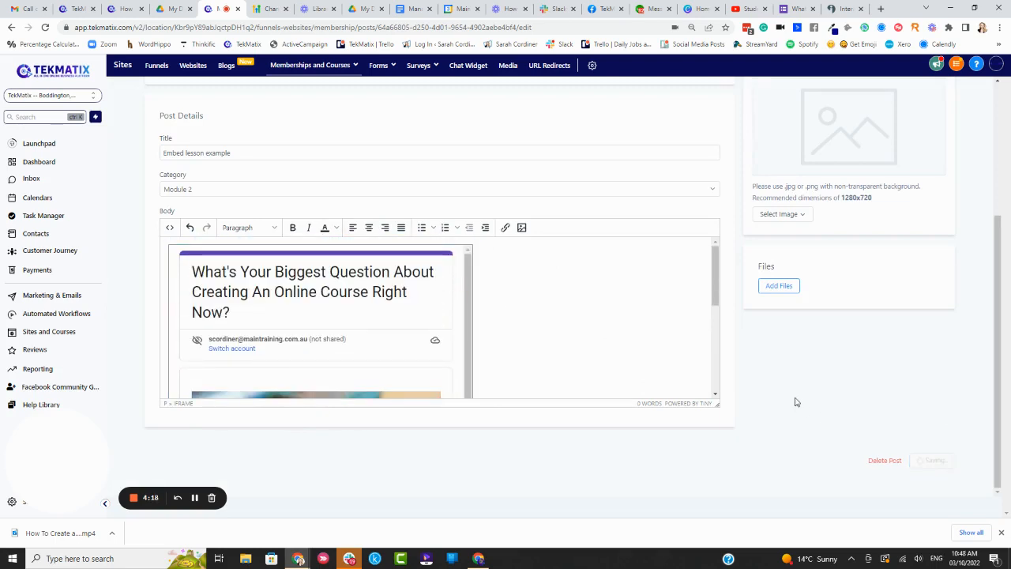
{"action": "scroll", "coordinate": [793, 379], "scroll_direction": "up", "scroll_amount": 3}
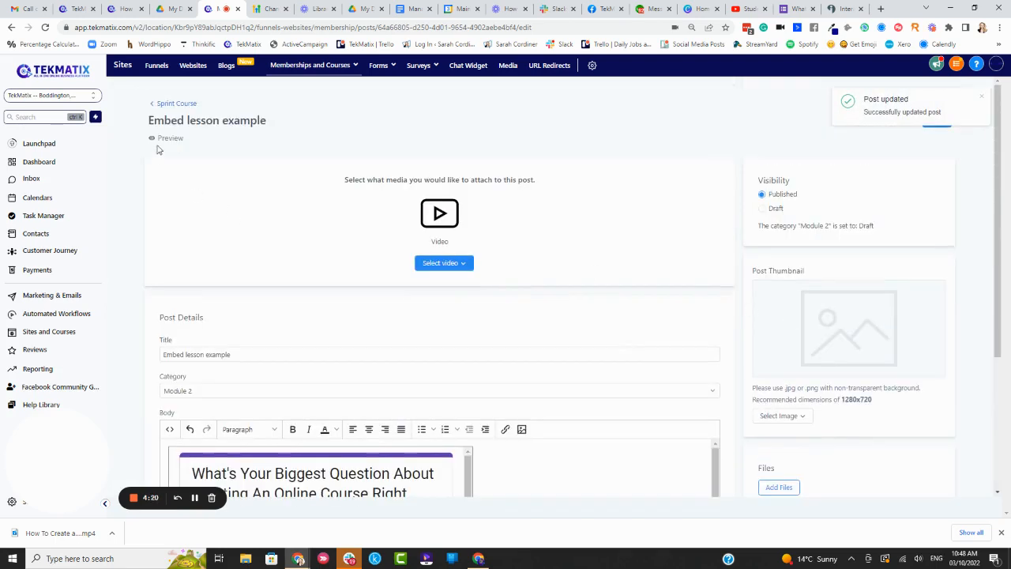
{"action": "left_click", "coordinate": [45, 28]}
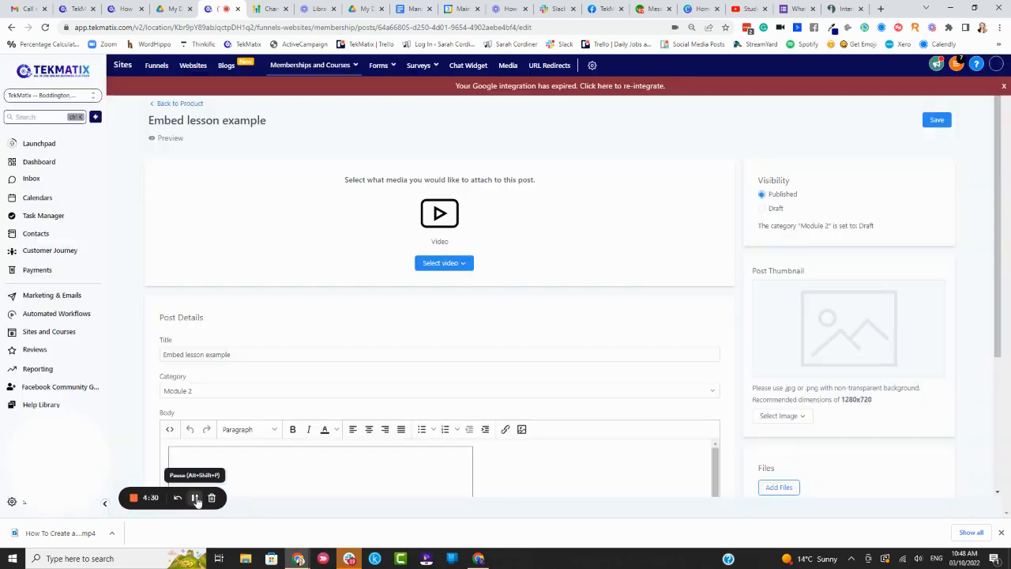
{"action": "left_click", "coordinate": [164, 142]}
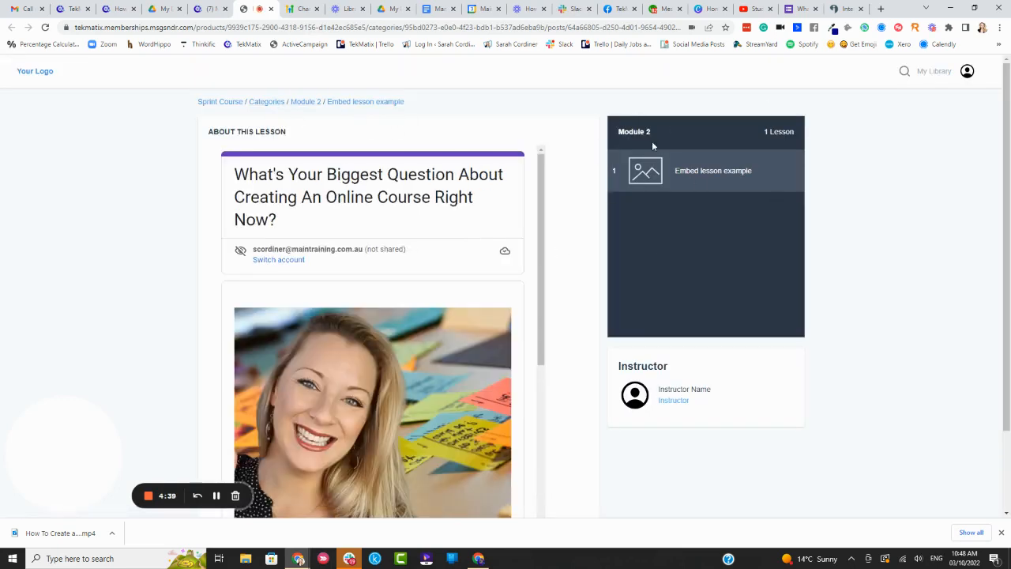
Examine the embedded Google Form on the lesson page, from its heading through the answer fields to the submit area.
{"action": "scroll", "coordinate": [356, 208], "scroll_direction": "down", "scroll_amount": 6}
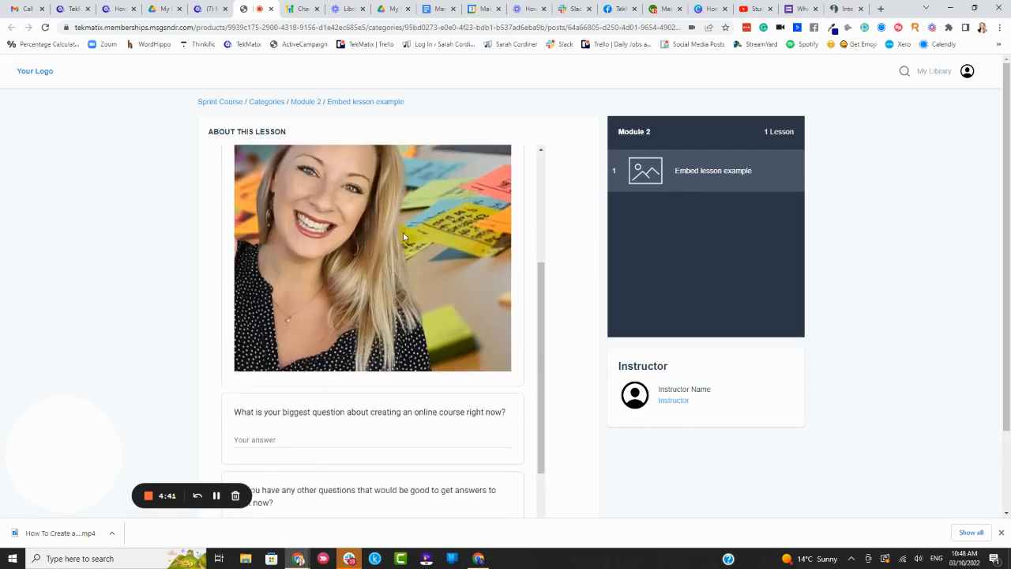
{"action": "scroll", "coordinate": [427, 233], "scroll_direction": "up", "scroll_amount": 6}
{"action": "scroll", "coordinate": [429, 226], "scroll_direction": "down", "scroll_amount": 8}
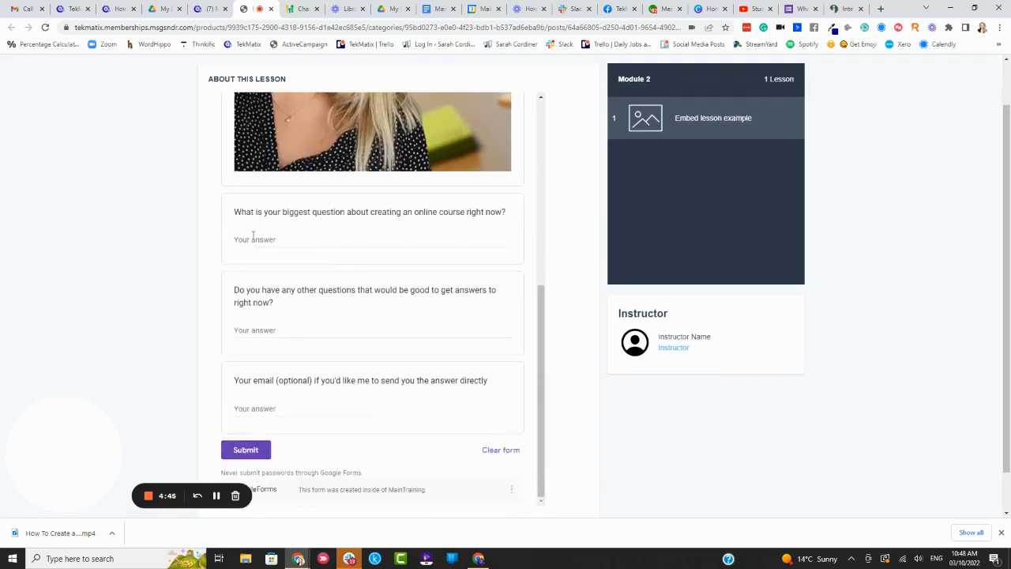
{"action": "left_click", "coordinate": [265, 408]}
{"action": "scroll", "coordinate": [298, 349], "scroll_direction": "down", "scroll_amount": 1}
{"action": "scroll", "coordinate": [316, 332], "scroll_direction": "up", "scroll_amount": 10}
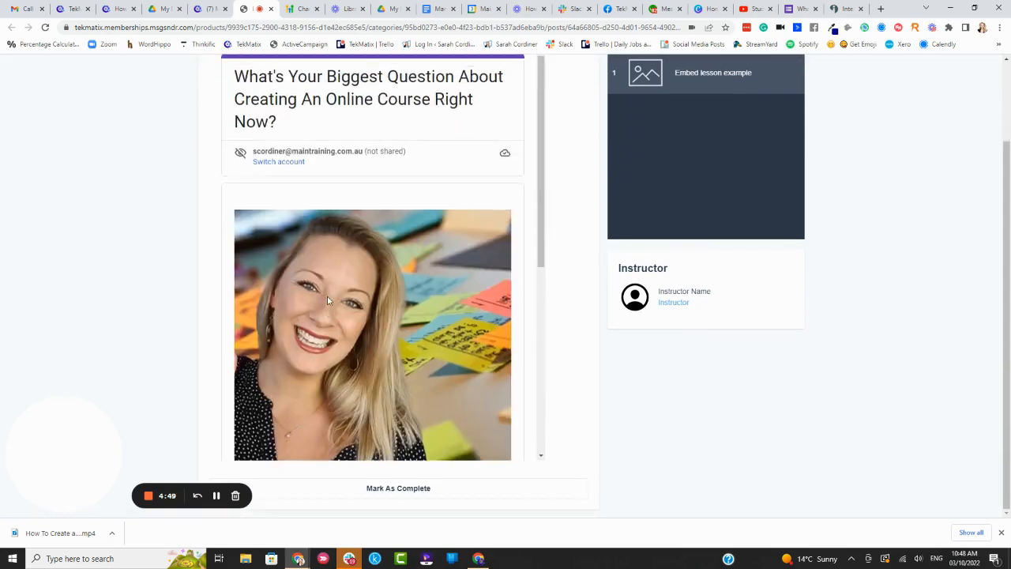
{"action": "scroll", "coordinate": [391, 275], "scroll_direction": "down", "scroll_amount": 1}
{"action": "scroll", "coordinate": [411, 272], "scroll_direction": "up", "scroll_amount": 1}
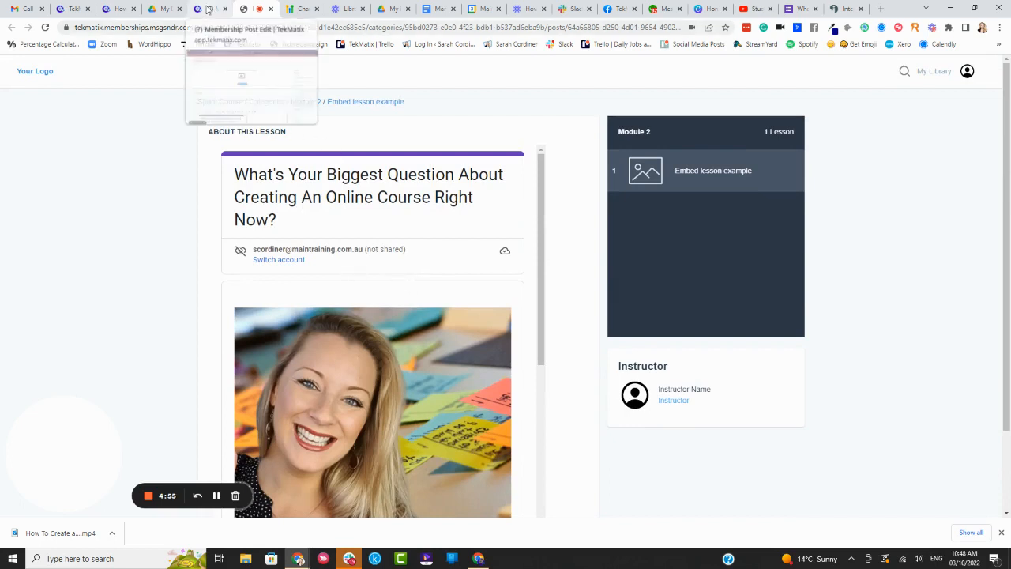
Return to the post editor and delete the embedded Google Form from the post body.
{"action": "left_click", "coordinate": [208, 9]}
{"action": "scroll", "coordinate": [383, 323], "scroll_direction": "down", "scroll_amount": 3}
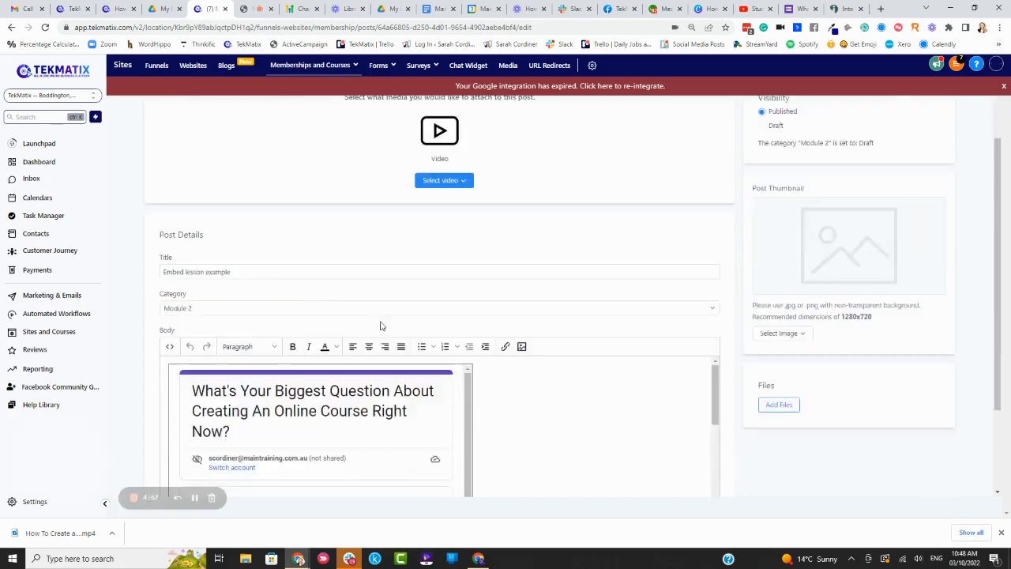
{"action": "key", "text": "BackSpace"}
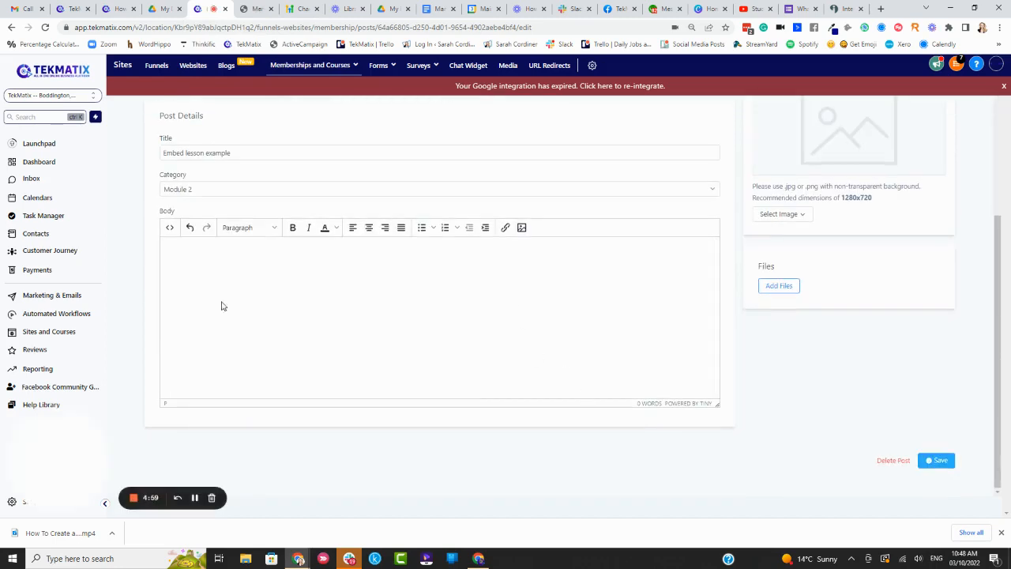
Switch to Interact and copy the iFrame embed code of the quiz "What Type of Online Course Should You Create to Grow Your Business?".
{"action": "left_click", "coordinate": [843, 8]}
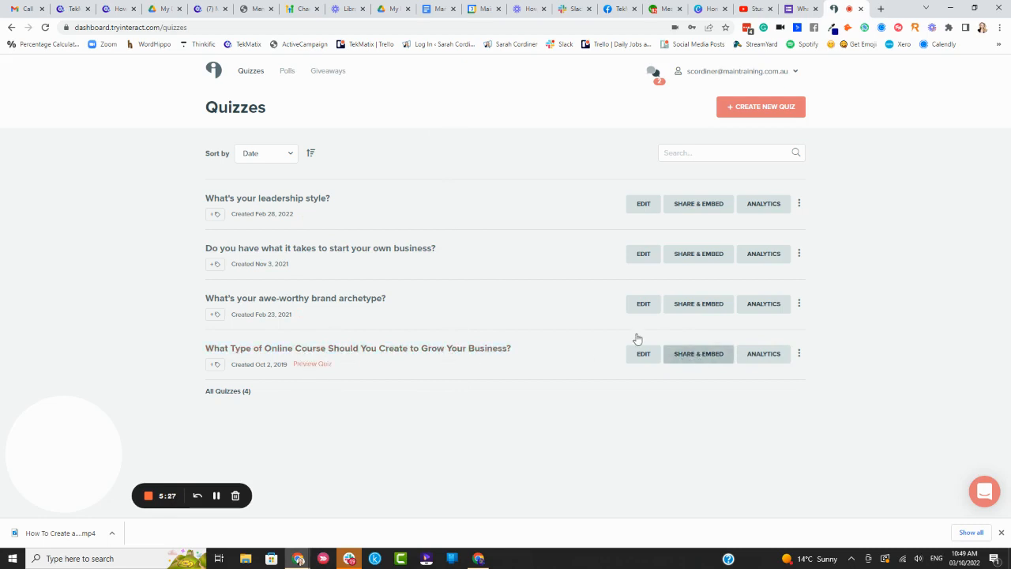
{"action": "left_click", "coordinate": [689, 357]}
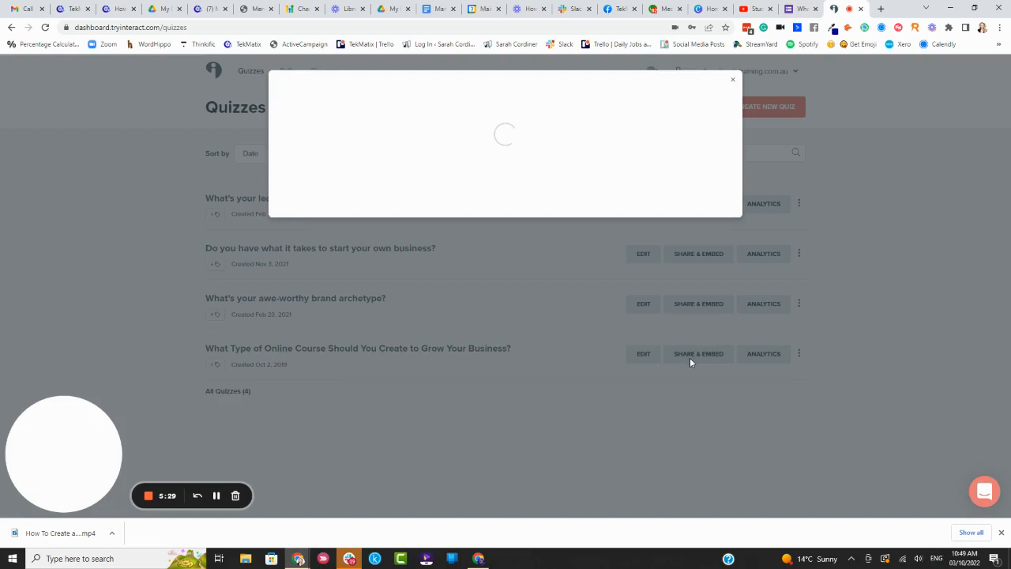
{"action": "left_click", "coordinate": [324, 126]}
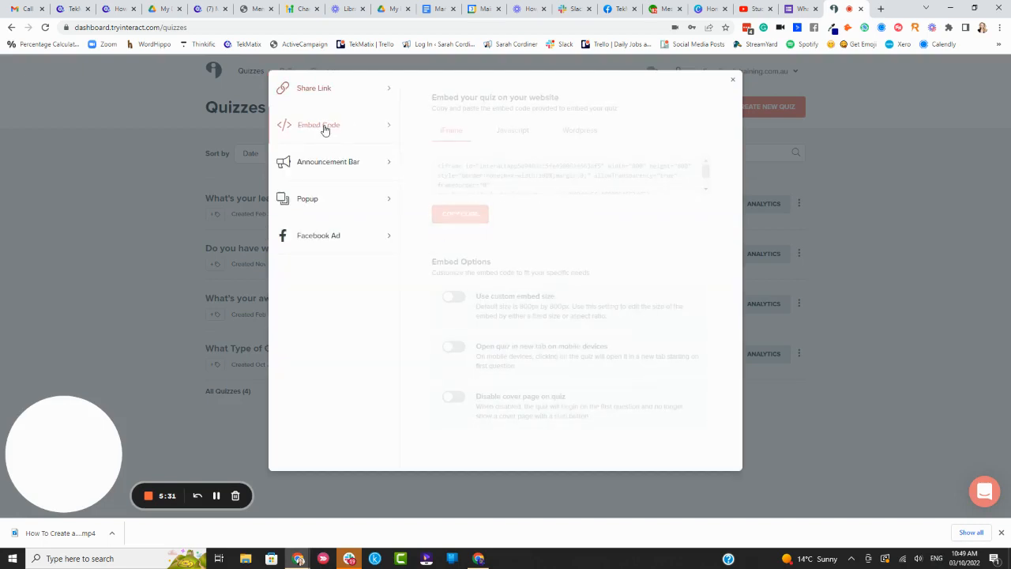
{"action": "left_click", "coordinate": [461, 215]}
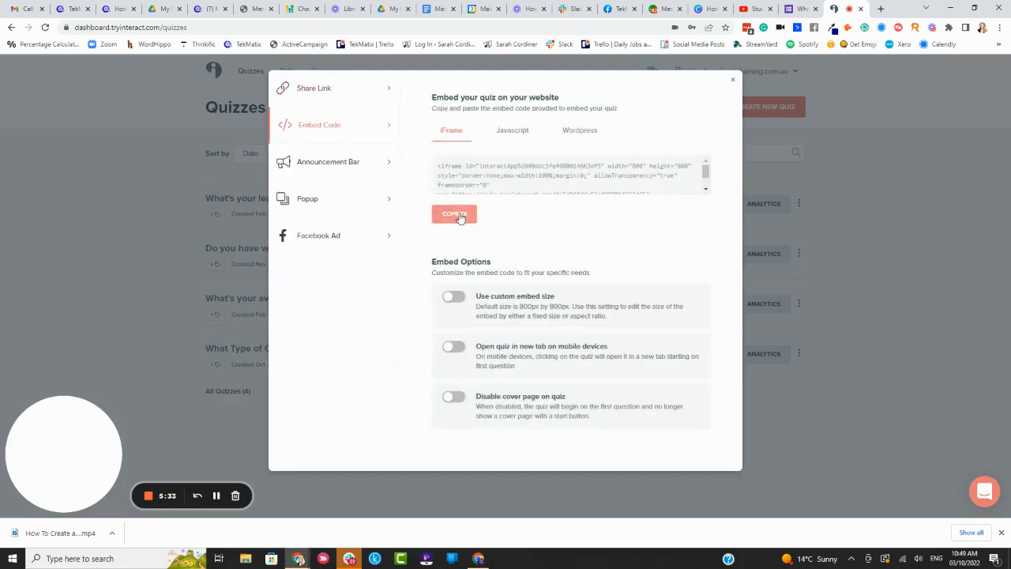
Switch back to the TekMatix post editor and insert the quiz's iframe code into the post body's source code.
{"action": "left_click", "coordinate": [212, 8]}
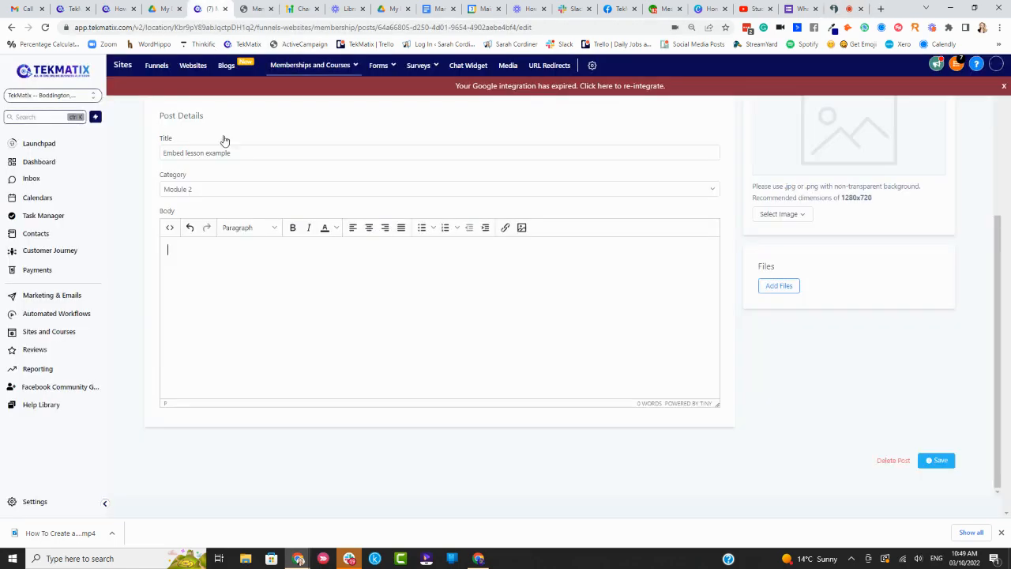
{"action": "scroll", "coordinate": [279, 244], "scroll_direction": "up", "scroll_amount": 3}
{"action": "scroll", "coordinate": [443, 371], "scroll_direction": "down", "scroll_amount": 2}
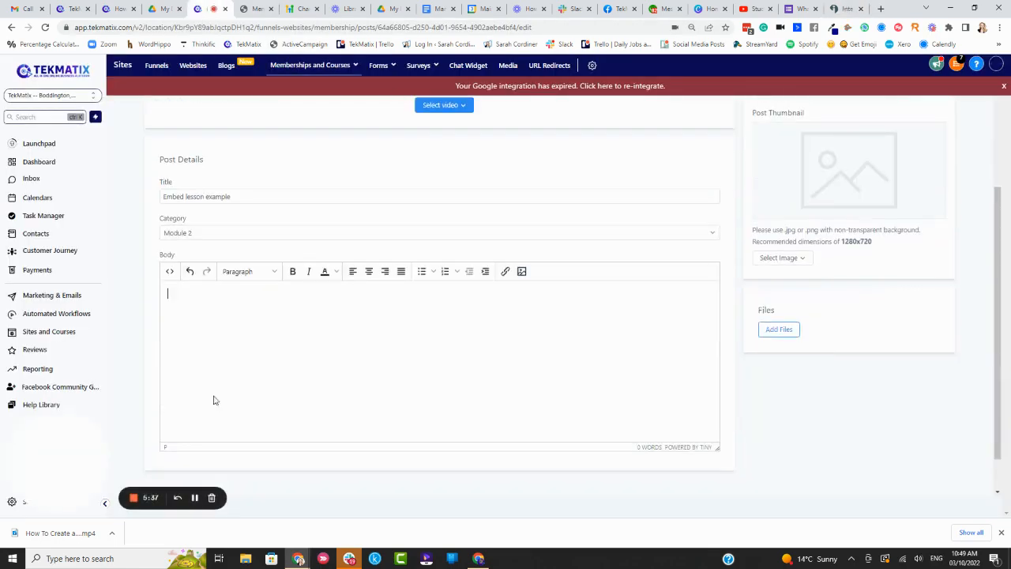
{"action": "left_click", "coordinate": [170, 272]}
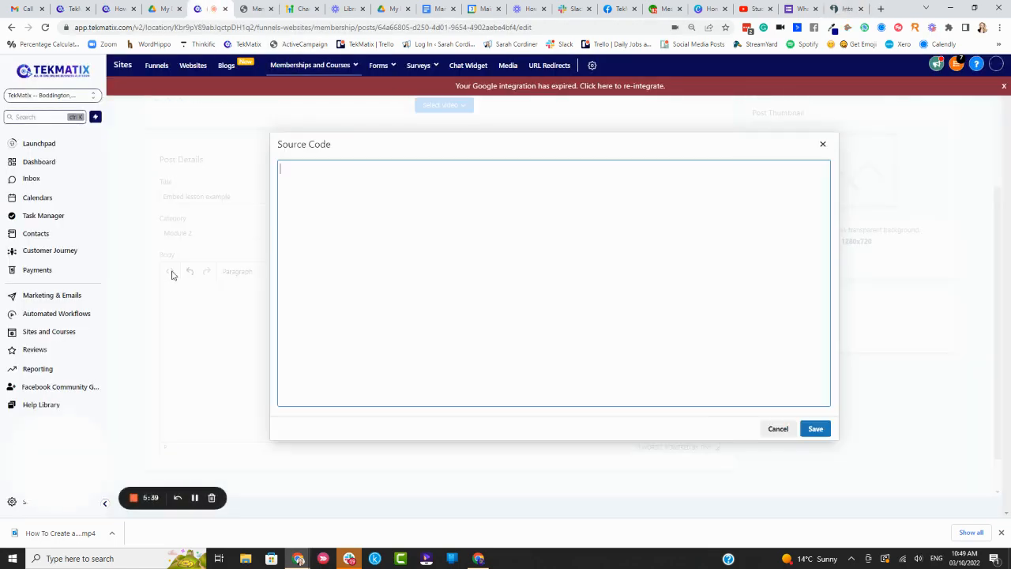
{"action": "key", "text": "ctrl+v"}
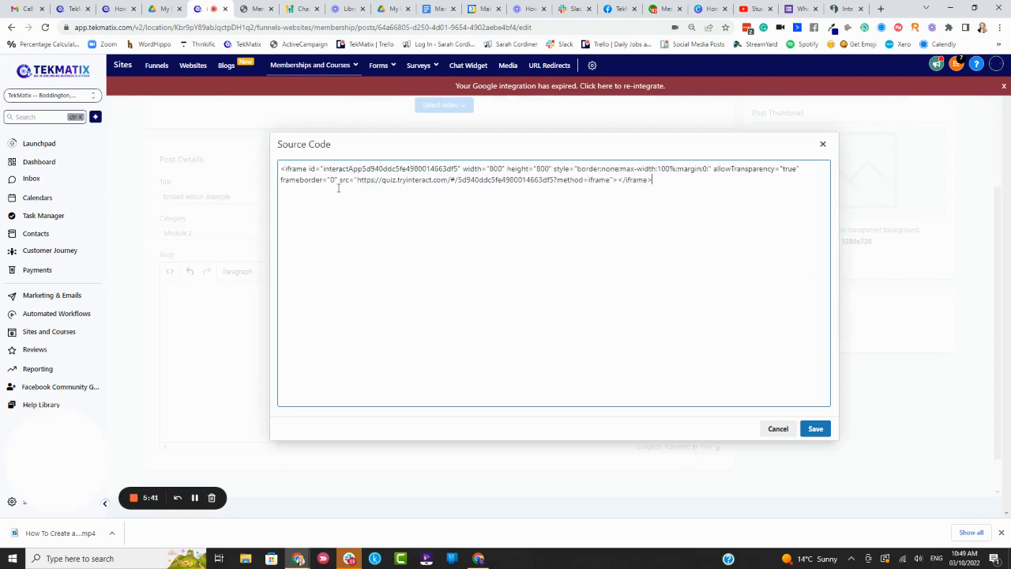
{"action": "left_click", "coordinate": [823, 429]}
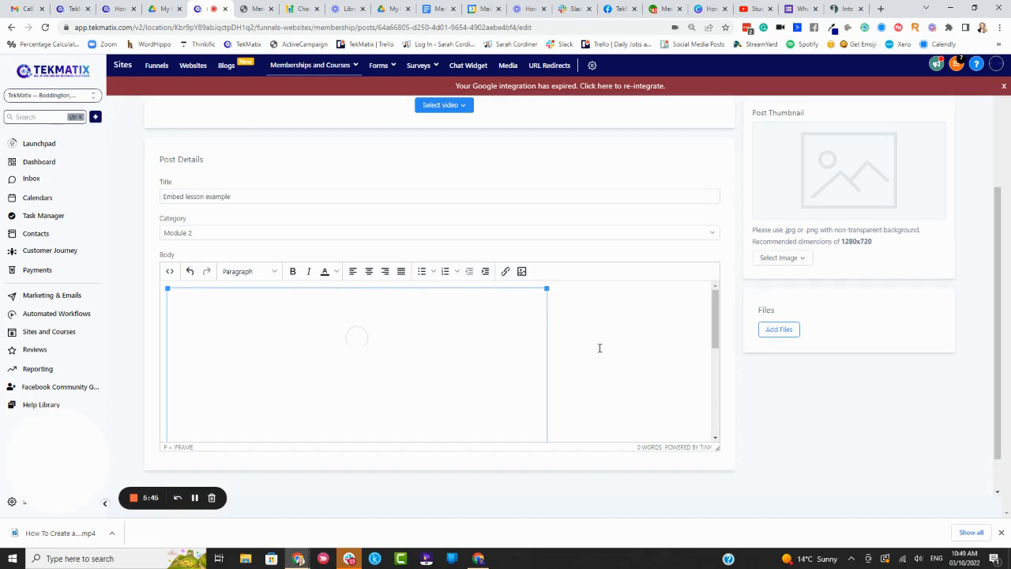
{"action": "scroll", "coordinate": [597, 348], "scroll_direction": "down", "scroll_amount": 5}
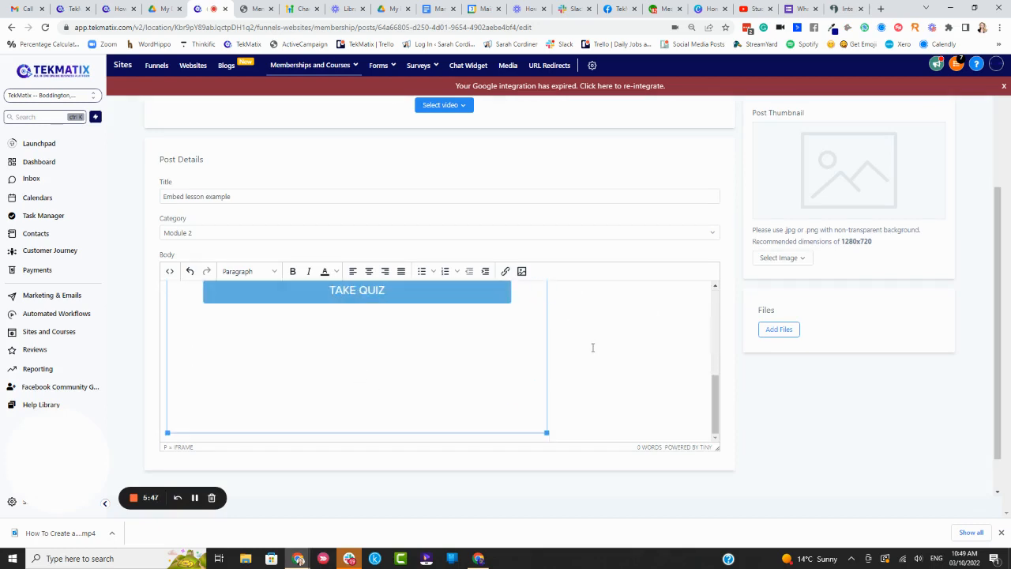
{"action": "scroll", "coordinate": [596, 349], "scroll_direction": "up", "scroll_amount": 5}
Save the post with the embedded quiz and preview its lesson page.
{"action": "scroll", "coordinate": [600, 351], "scroll_direction": "up", "scroll_amount": 2}
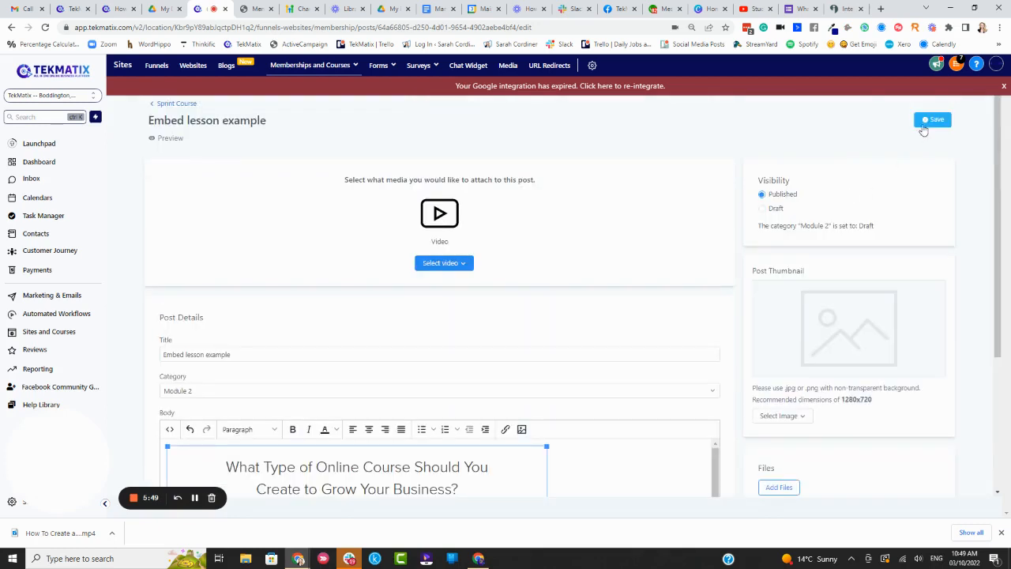
{"action": "left_click", "coordinate": [924, 121]}
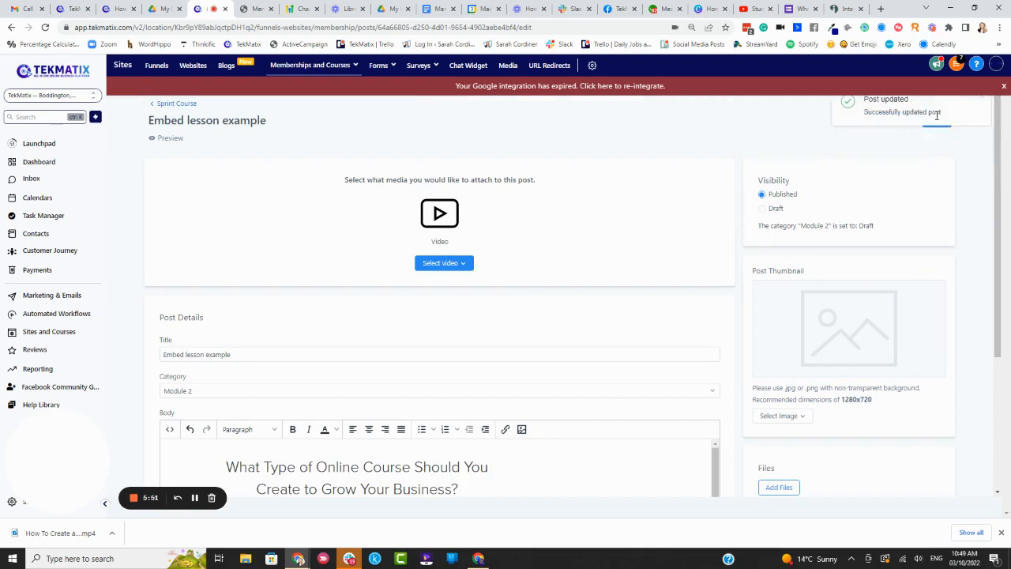
{"action": "scroll", "coordinate": [432, 278], "scroll_direction": "down", "scroll_amount": 3}
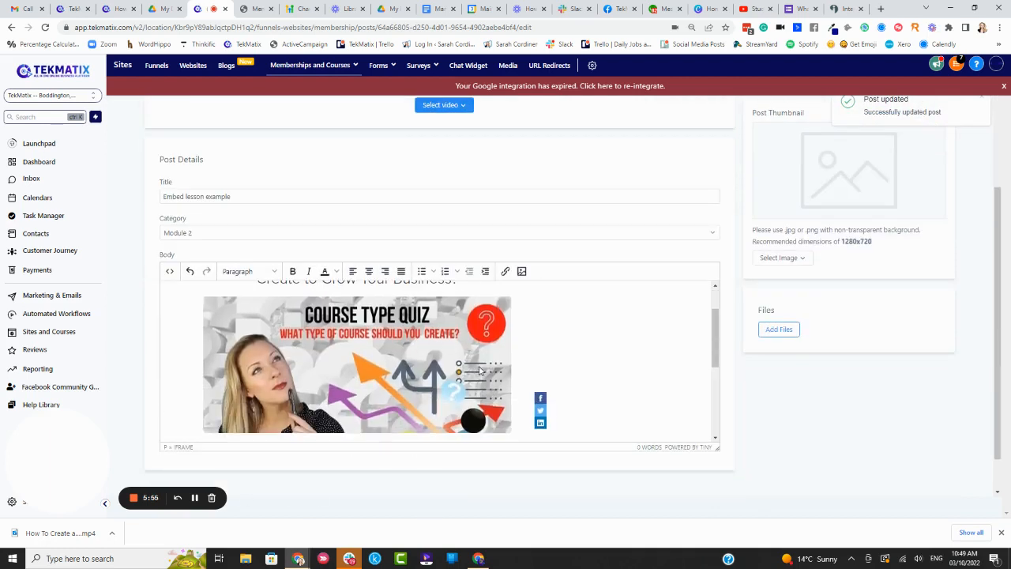
{"action": "scroll", "coordinate": [350, 289], "scroll_direction": "up", "scroll_amount": 5}
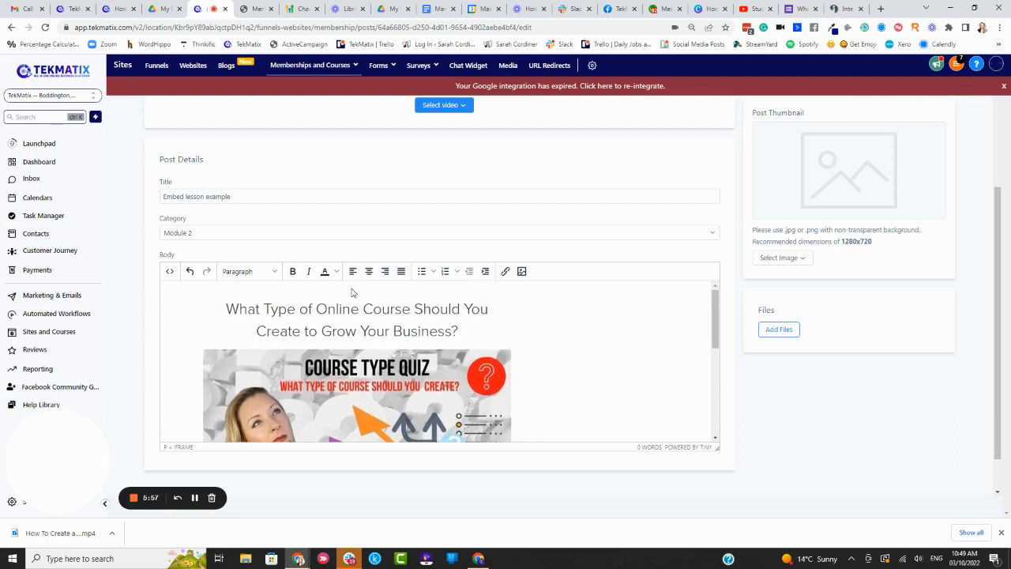
{"action": "left_click", "coordinate": [165, 140]}
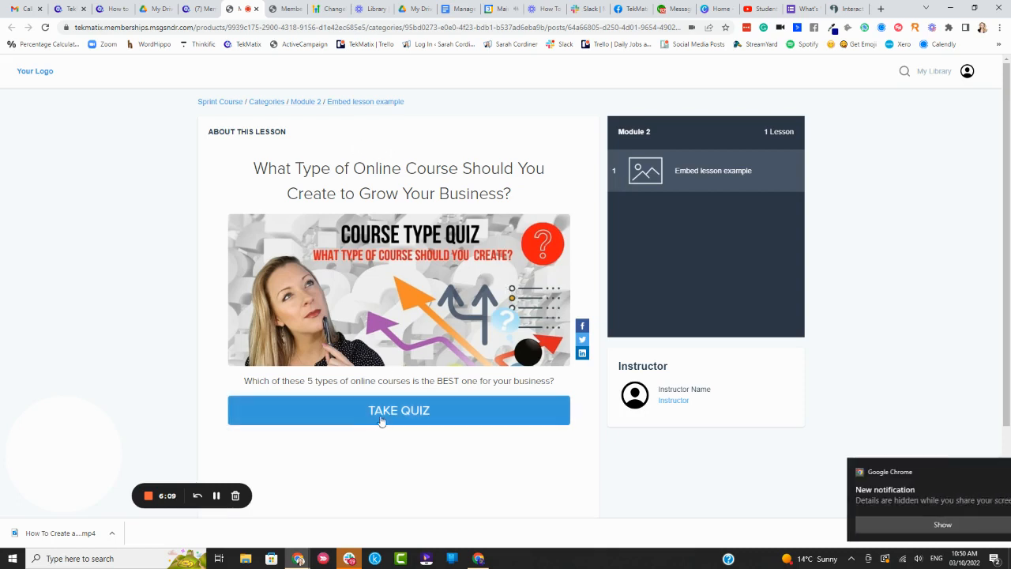
Start the embedded quiz on the lesson page and answer its first questions, choosing "I'm just getting started!" for the time in business.
{"action": "left_click", "coordinate": [382, 420]}
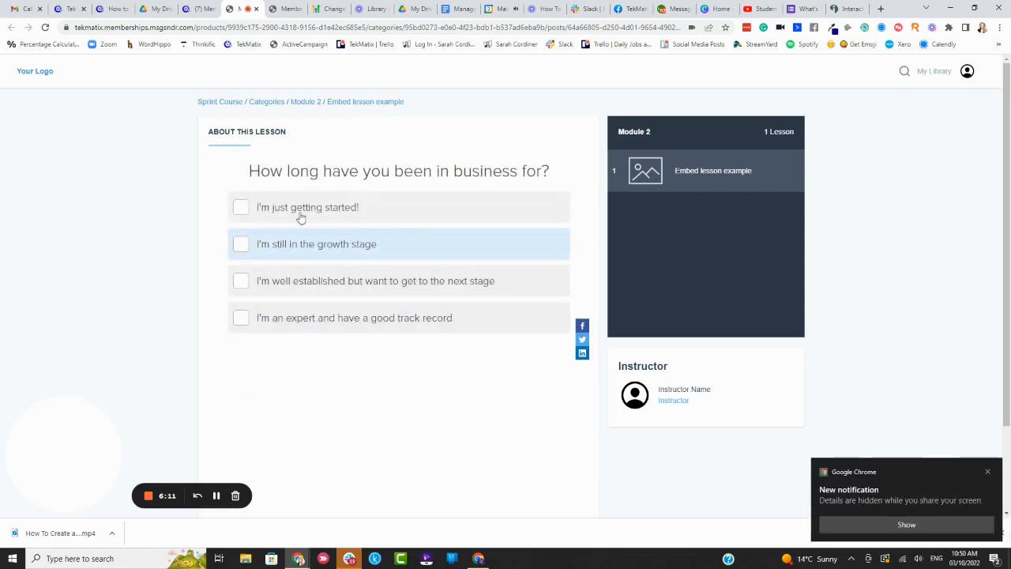
{"action": "left_click", "coordinate": [243, 207]}
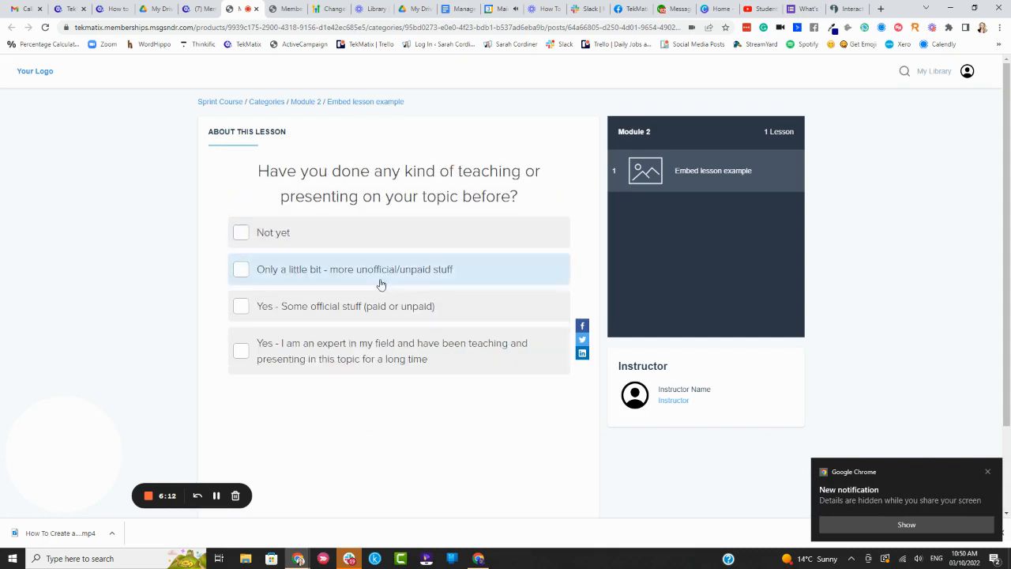
{"action": "left_click", "coordinate": [240, 271]}
{"action": "left_click", "coordinate": [241, 282]}
{"action": "left_click", "coordinate": [275, 319]}
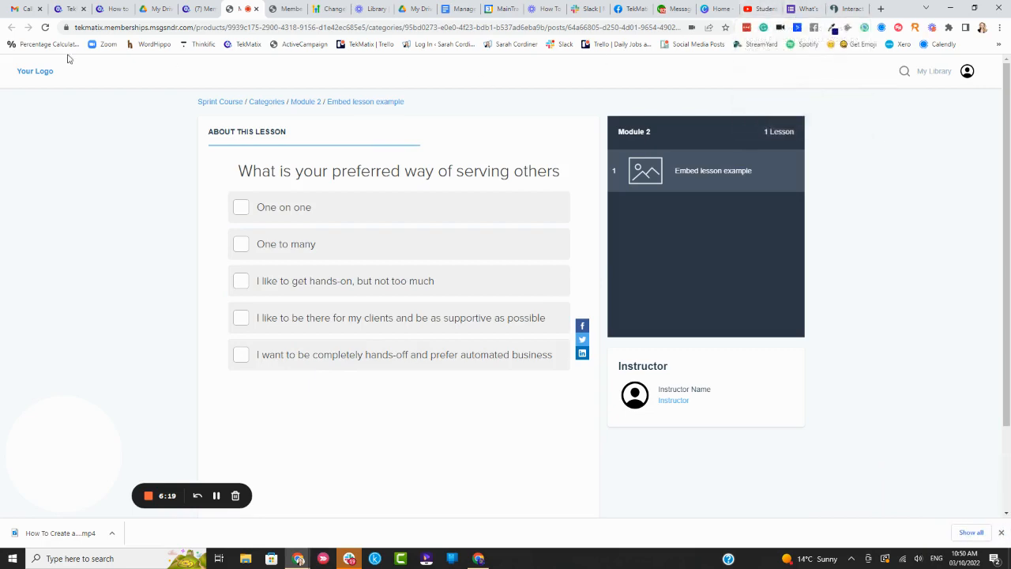
Switch to the YouTube video "Student View of Online Courses & Course Player in TekMatix" and copy its iframe embed code.
{"action": "left_click", "coordinate": [191, 9]}
{"action": "left_click", "coordinate": [758, 9]}
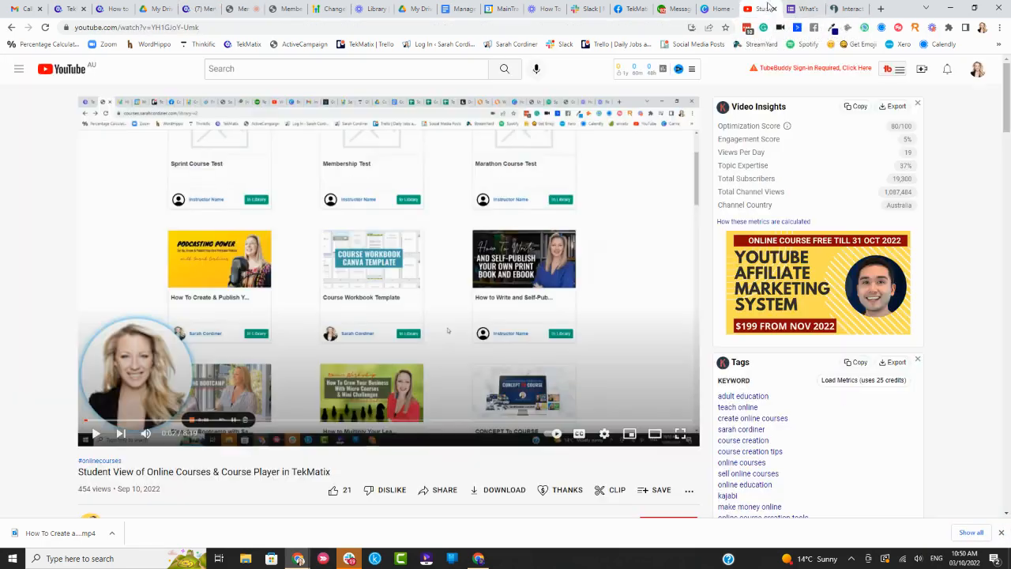
{"action": "scroll", "coordinate": [383, 237], "scroll_direction": "down", "scroll_amount": 3}
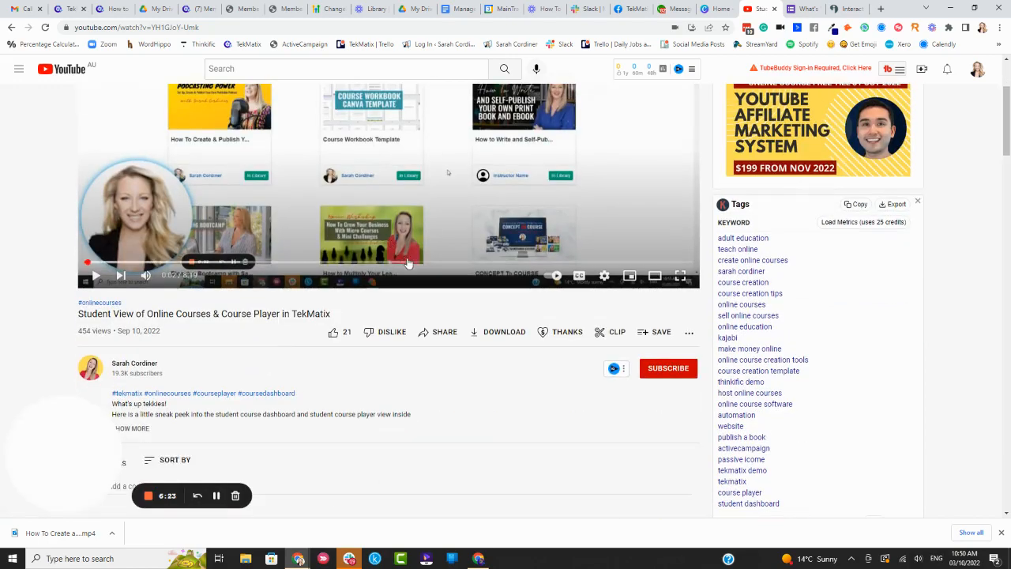
{"action": "scroll", "coordinate": [409, 254], "scroll_direction": "up", "scroll_amount": 2}
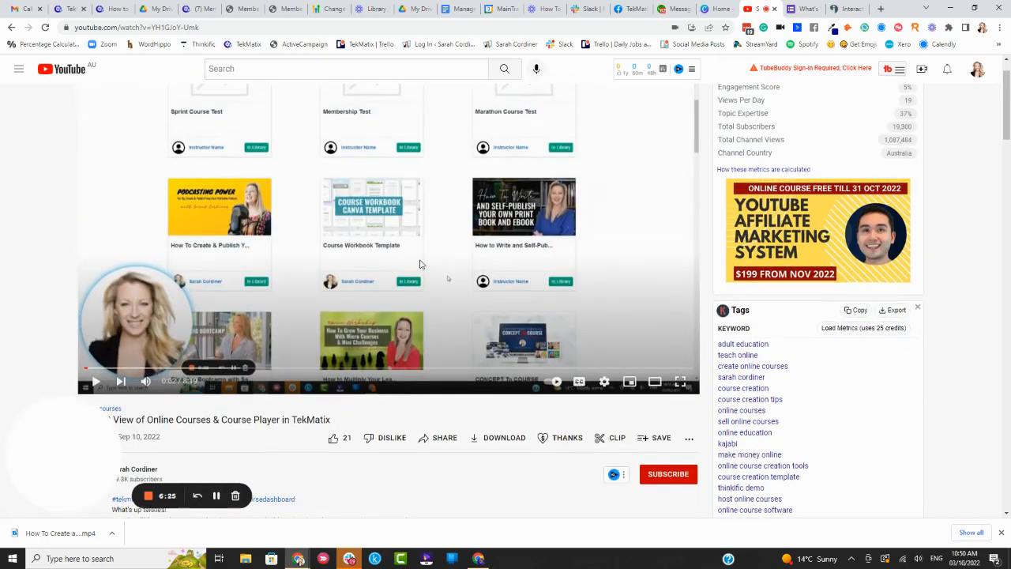
{"action": "scroll", "coordinate": [426, 261], "scroll_direction": "up", "scroll_amount": 1}
{"action": "scroll", "coordinate": [421, 249], "scroll_direction": "down", "scroll_amount": 1}
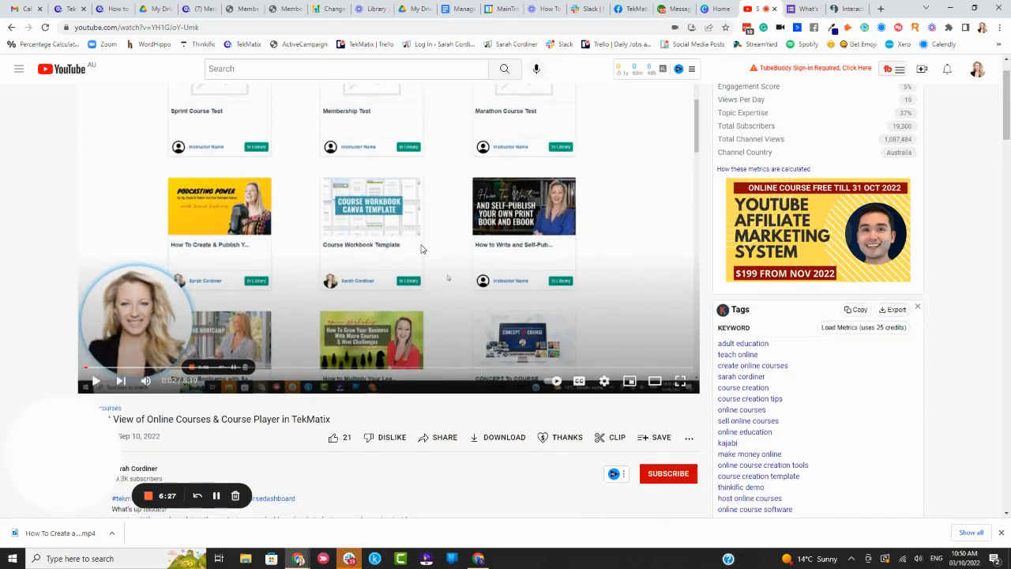
{"action": "scroll", "coordinate": [421, 250], "scroll_direction": "up", "scroll_amount": 1}
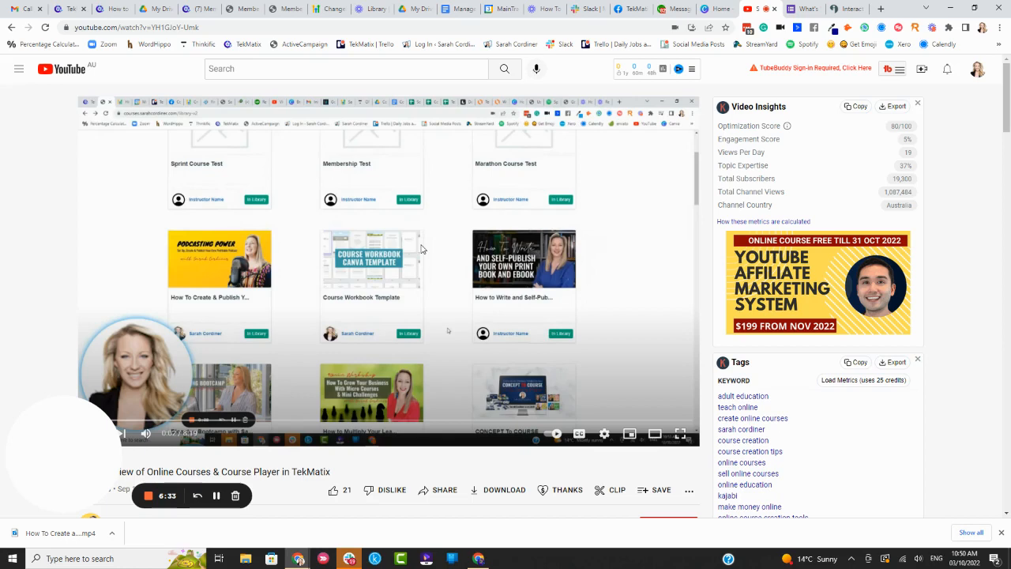
{"action": "scroll", "coordinate": [403, 339], "scroll_direction": "down", "scroll_amount": 2}
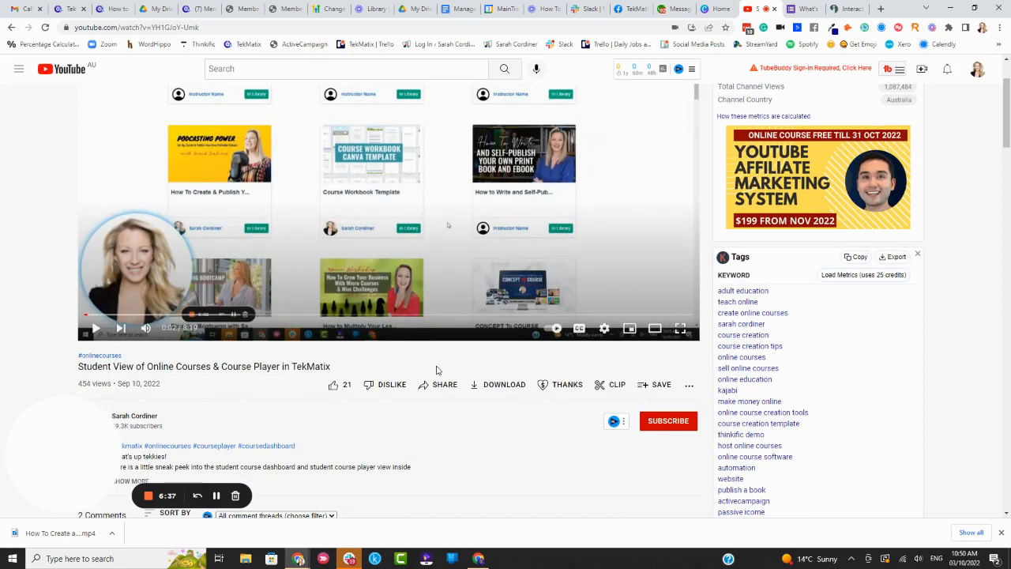
{"action": "scroll", "coordinate": [436, 395], "scroll_direction": "up", "scroll_amount": 2}
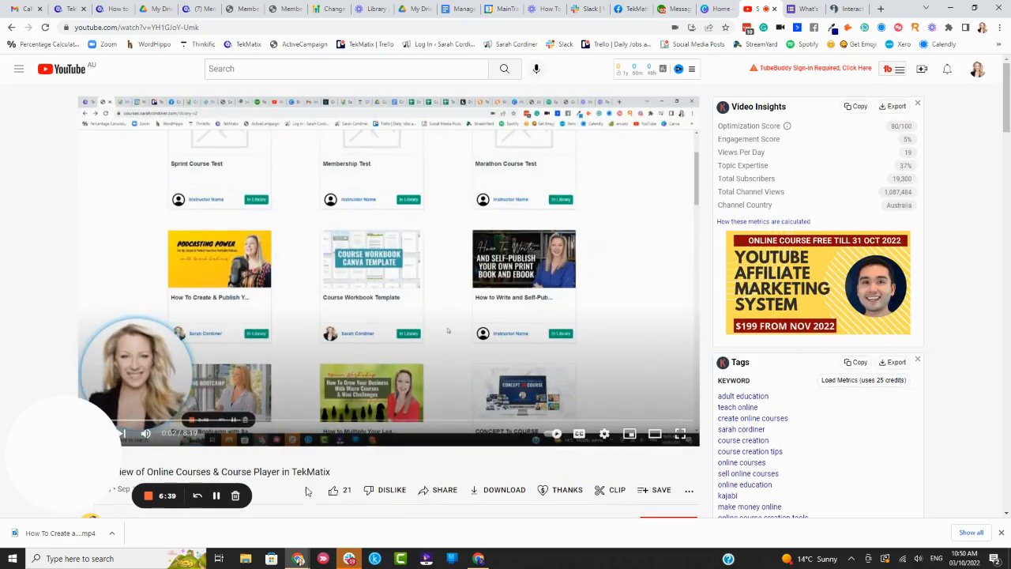
{"action": "scroll", "coordinate": [307, 492], "scroll_direction": "down", "scroll_amount": 4}
{"action": "left_click", "coordinate": [432, 280]}
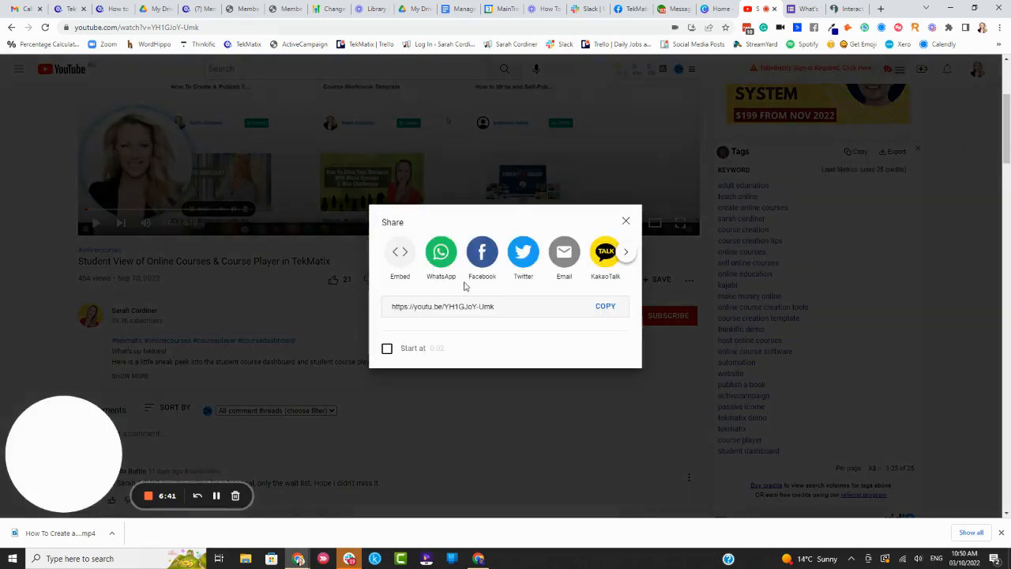
{"action": "left_click", "coordinate": [399, 252]}
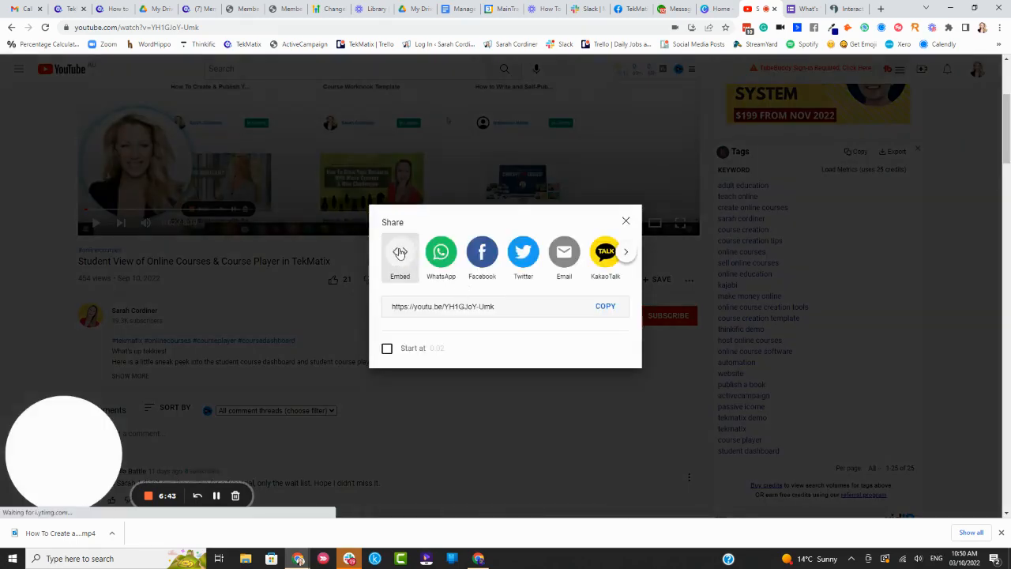
{"action": "left_click", "coordinate": [682, 259]}
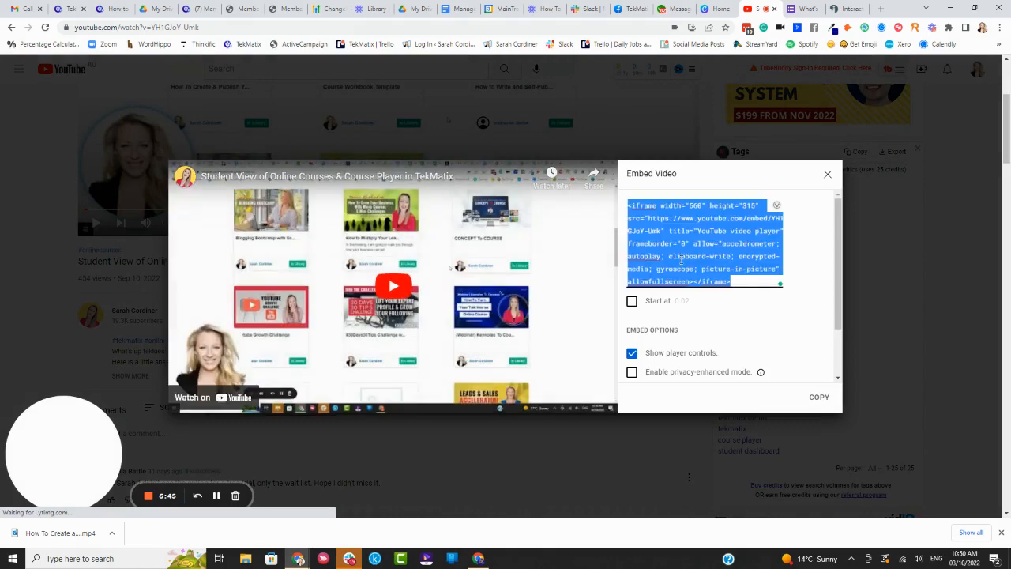
Return to the TekMatix post editor and replace the quiz in the post body with the YouTube video's iframe source code.
{"action": "left_click", "coordinate": [199, 8]}
{"action": "scroll", "coordinate": [555, 450], "scroll_direction": "down", "scroll_amount": 3}
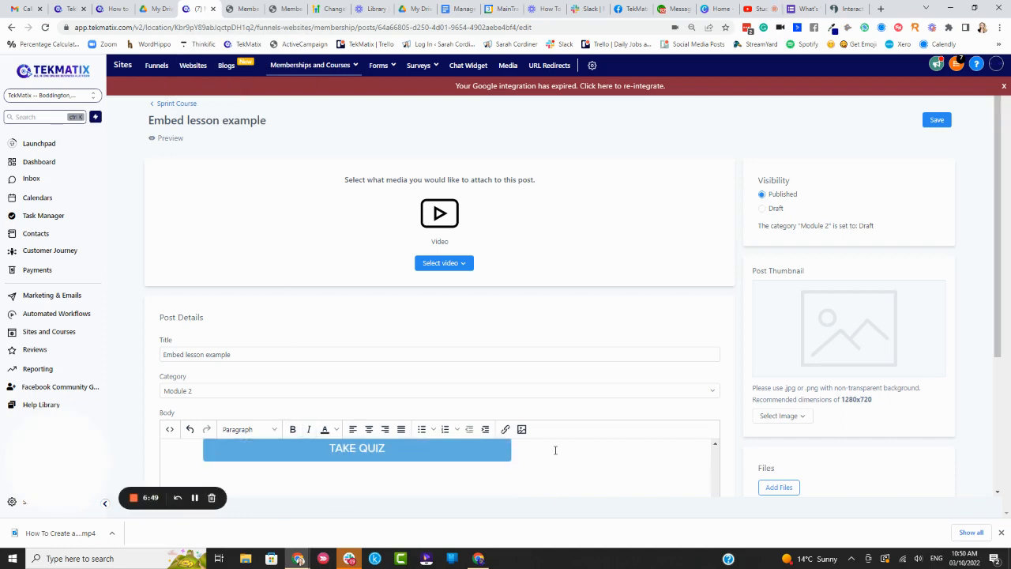
{"action": "scroll", "coordinate": [556, 459], "scroll_direction": "down", "scroll_amount": 2}
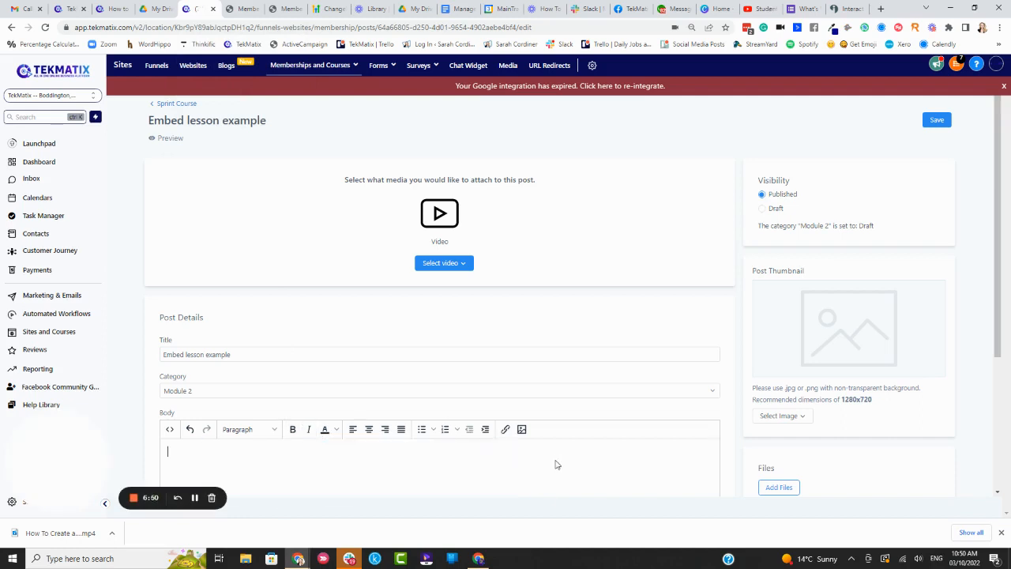
{"action": "left_click", "coordinate": [169, 429]}
{"action": "key", "text": "ctrl+v"}
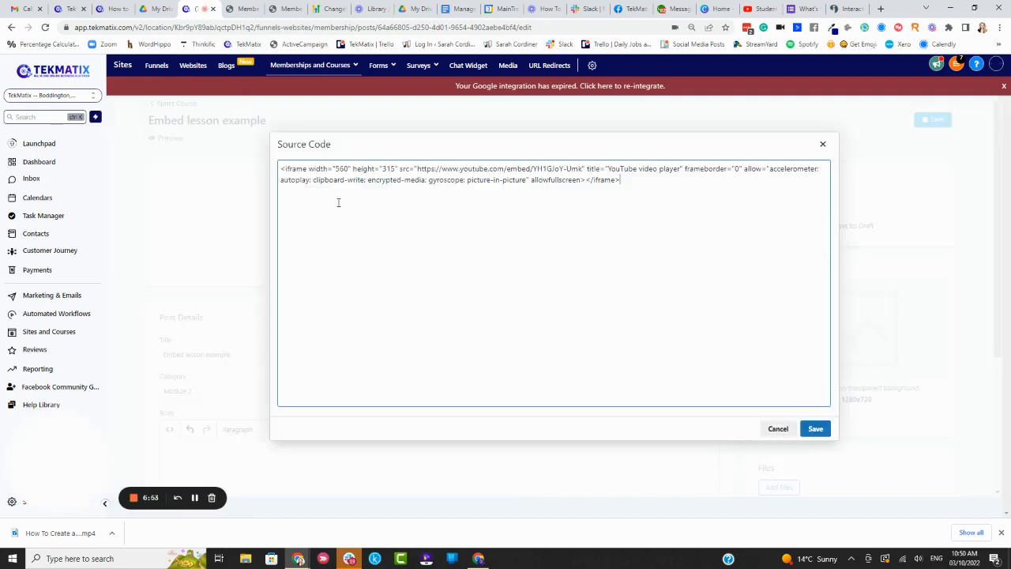
{"action": "left_click", "coordinate": [814, 429]}
{"action": "scroll", "coordinate": [609, 203], "scroll_direction": "down", "scroll_amount": 3}
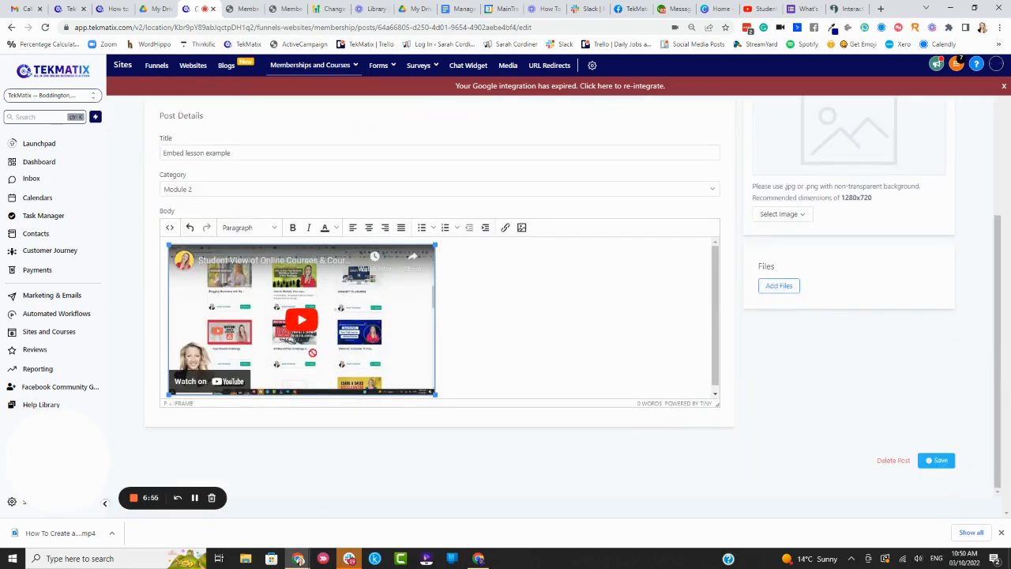
Save the post with the embedded YouTube video, preview its lesson page, and briefly play and pause the video.
{"action": "scroll", "coordinate": [616, 237], "scroll_direction": "up", "scroll_amount": 2}
{"action": "scroll", "coordinate": [634, 348], "scroll_direction": "down", "scroll_amount": 2}
{"action": "scroll", "coordinate": [938, 173], "scroll_direction": "up", "scroll_amount": 3}
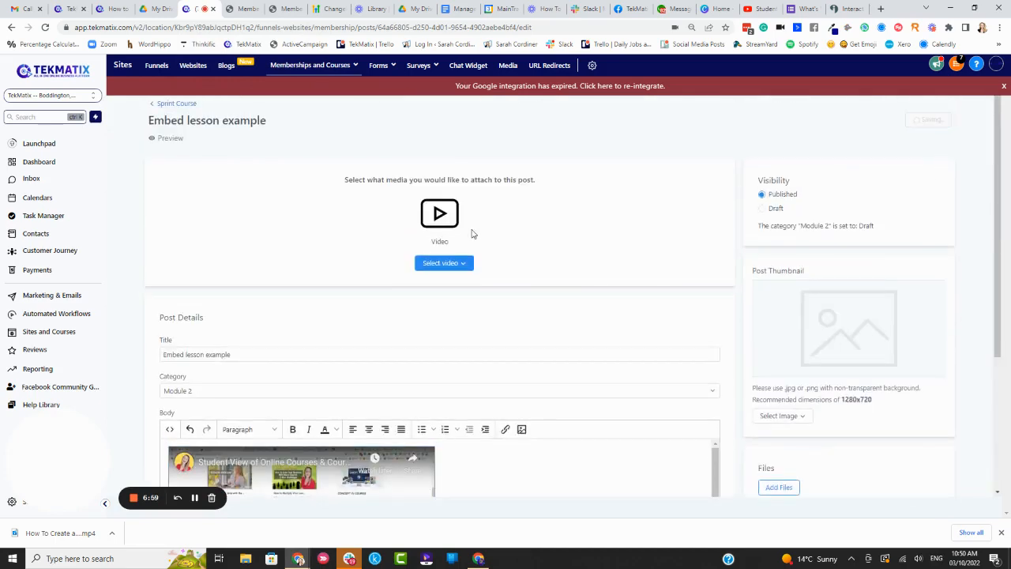
{"action": "left_click", "coordinate": [172, 139]}
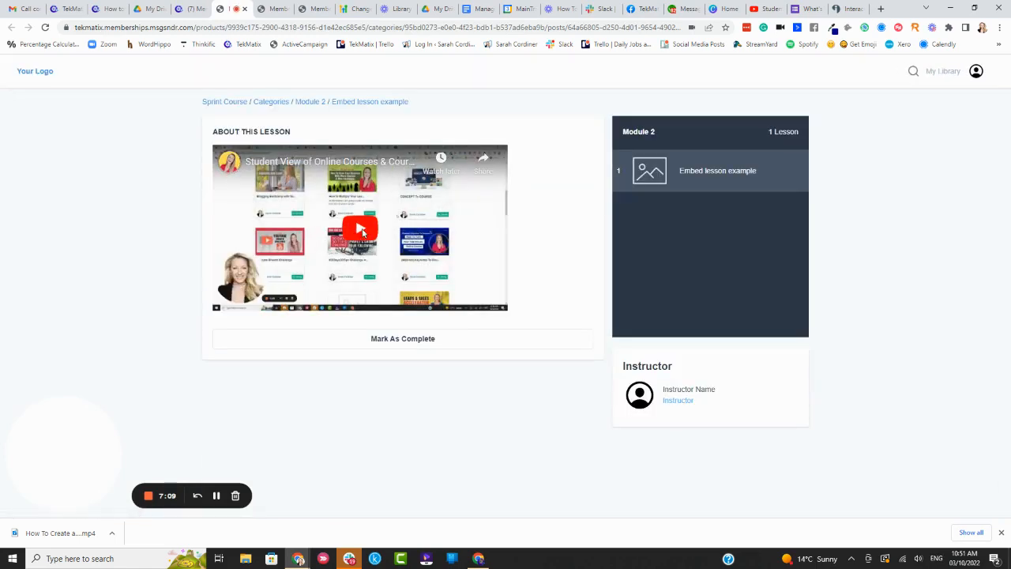
{"action": "left_click", "coordinate": [362, 232]}
{"action": "left_click", "coordinate": [233, 302]}
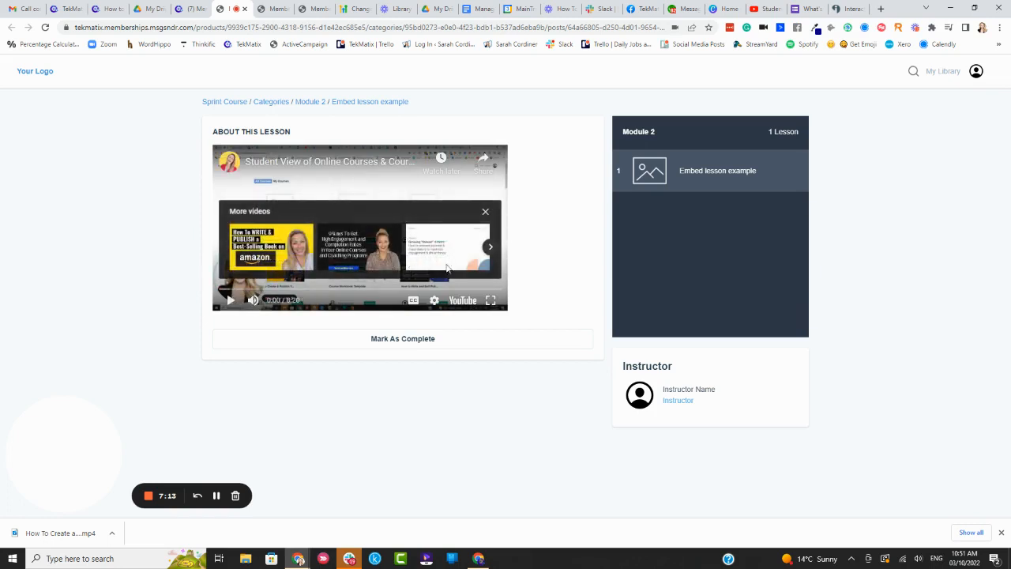
Return to the post editor and go back to the Sprint Course product page.
{"action": "left_click", "coordinate": [193, 10]}
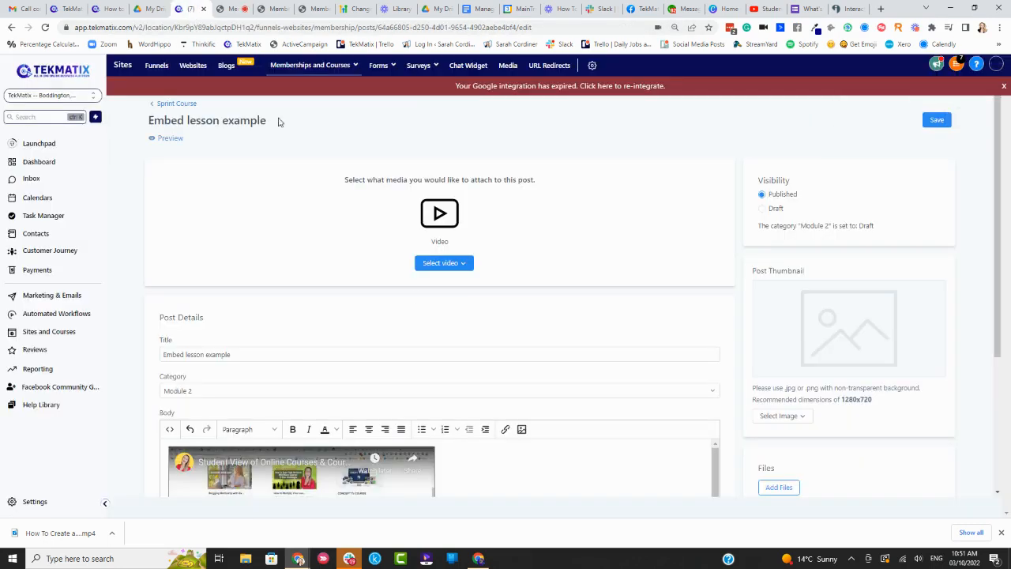
{"action": "left_click", "coordinate": [176, 103]}
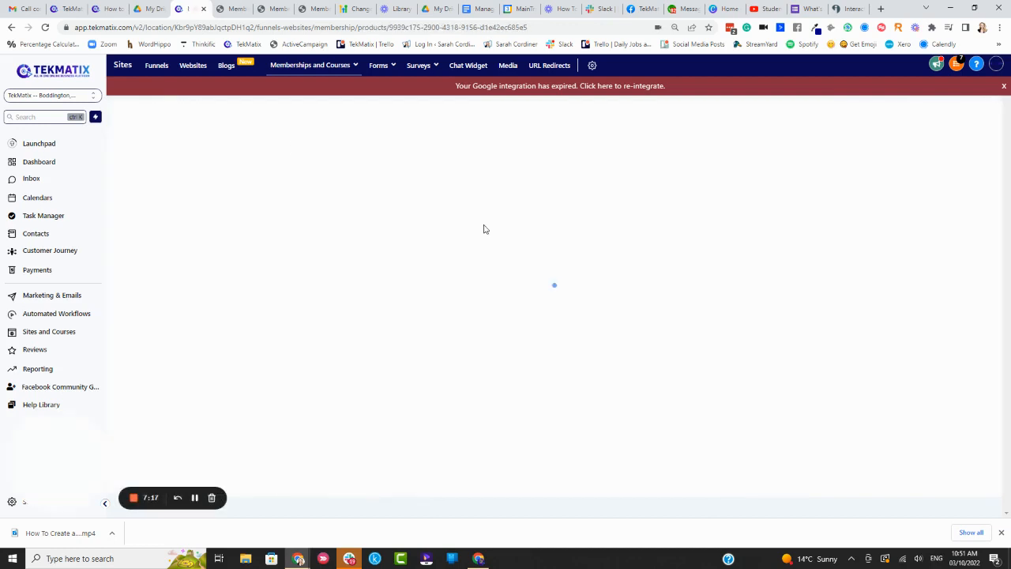